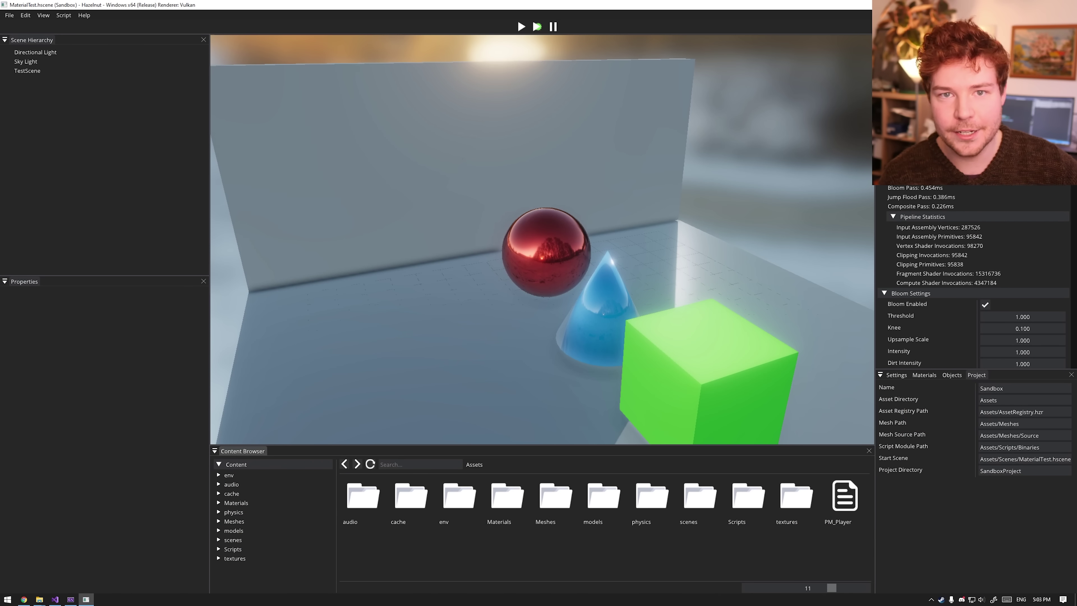
# Select the TestScene entity and widen the fields that list its mesh material slots.
pyautogui.moveTo(671, 169); pyautogui.dragTo(644, 174, button='right')
pyautogui.press('d')
pyautogui.press('a')
pyautogui.keyDown('alt'); pyautogui.moveTo(585, 176); pyautogui.dragTo(652, 195); pyautogui.keyUp('alt')
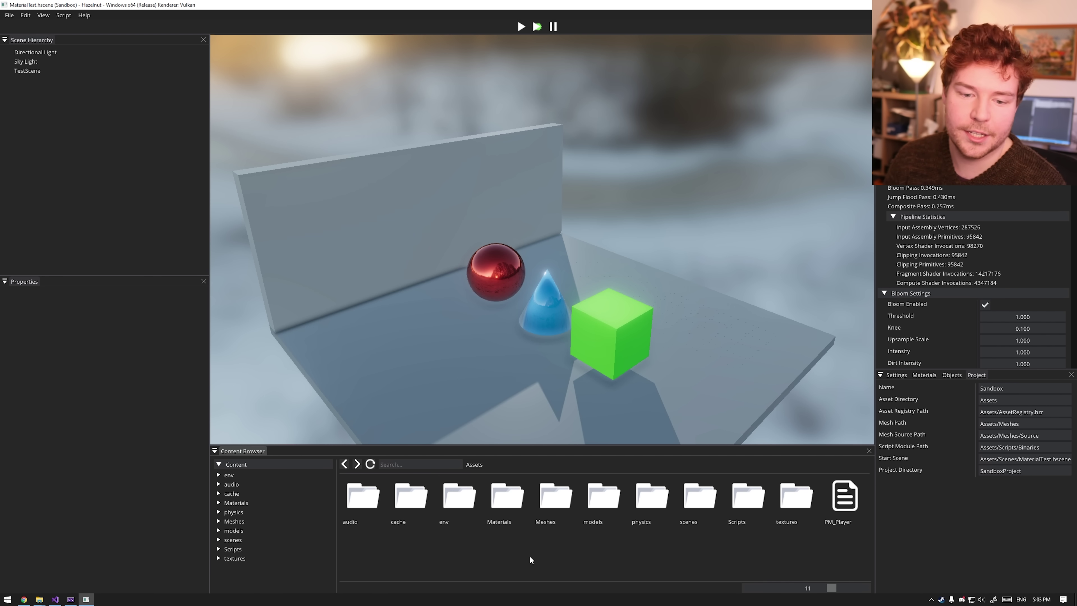
pyautogui.click(570, 314)
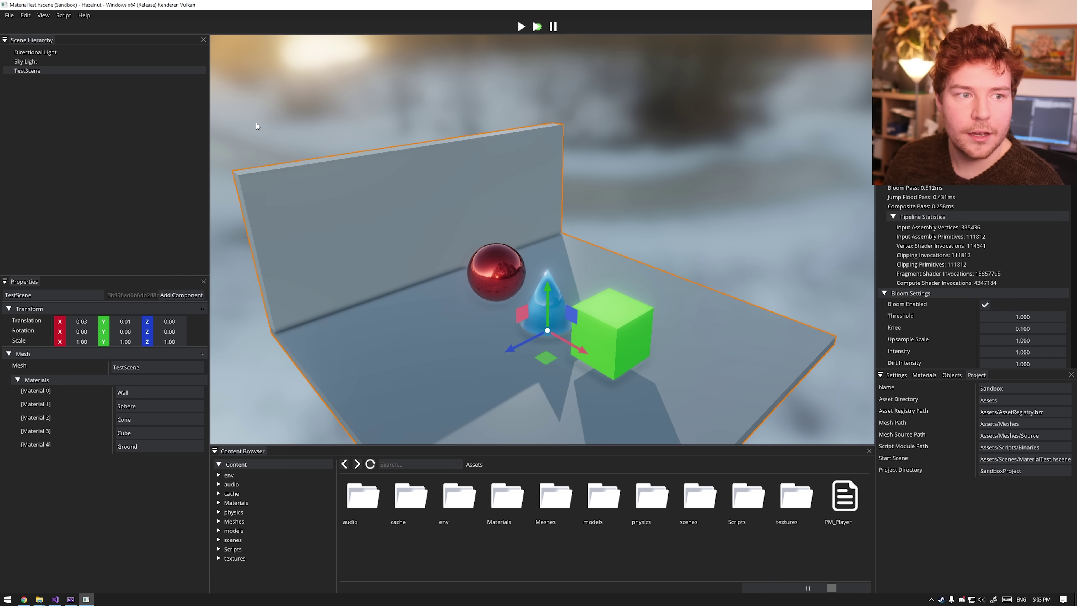
pyautogui.click(35, 52)
pyautogui.click(35, 71)
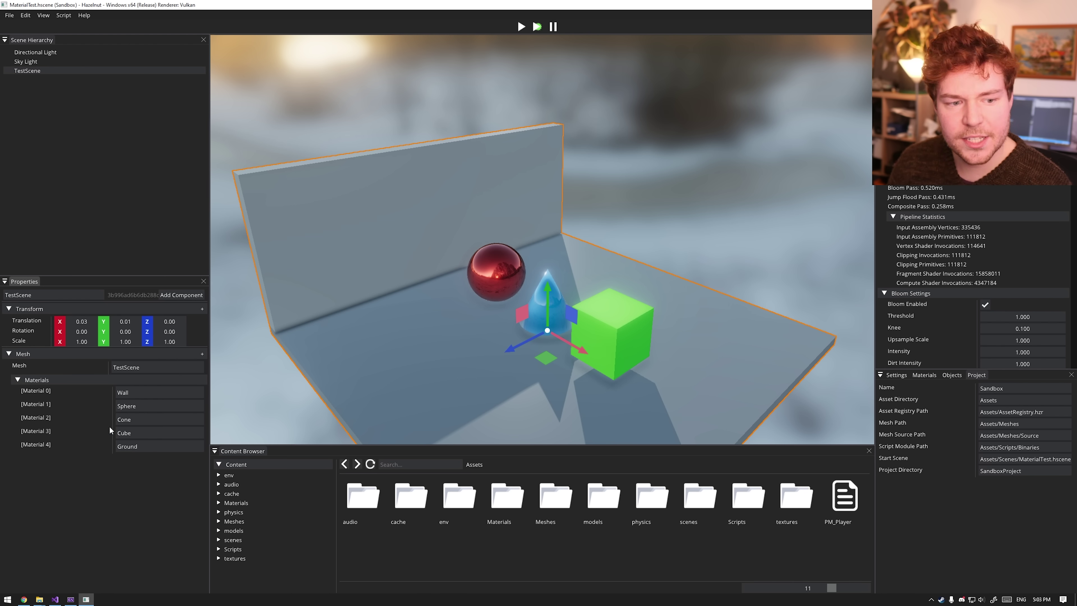
pyautogui.moveTo(113, 433); pyautogui.dragTo(89, 434)
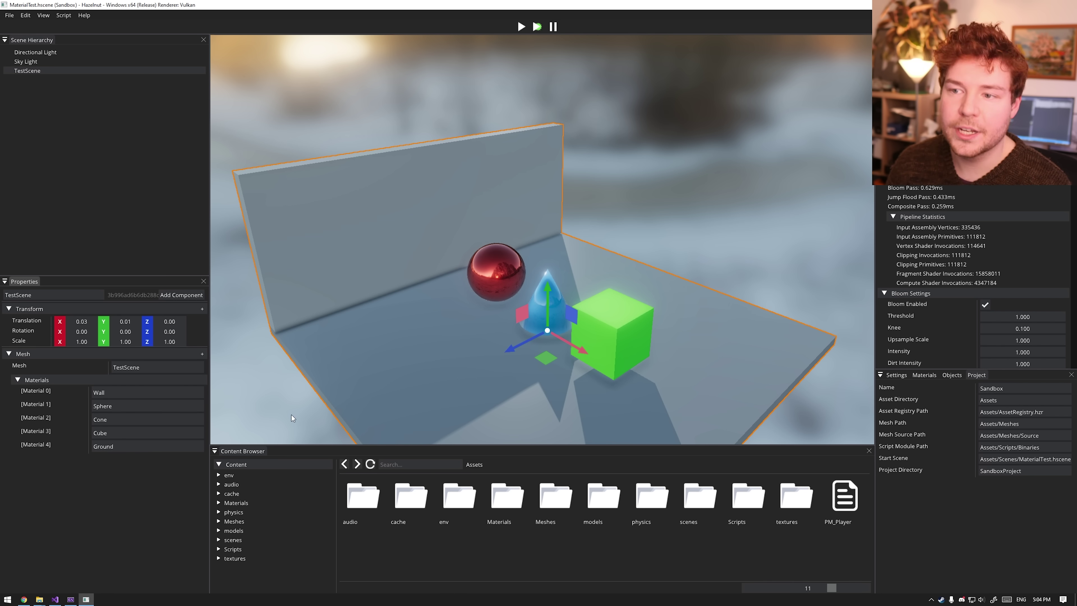
# Try a green albedo colour on the mesh's Sphere material and return it to red #CC0505.
pyautogui.click(924, 375)
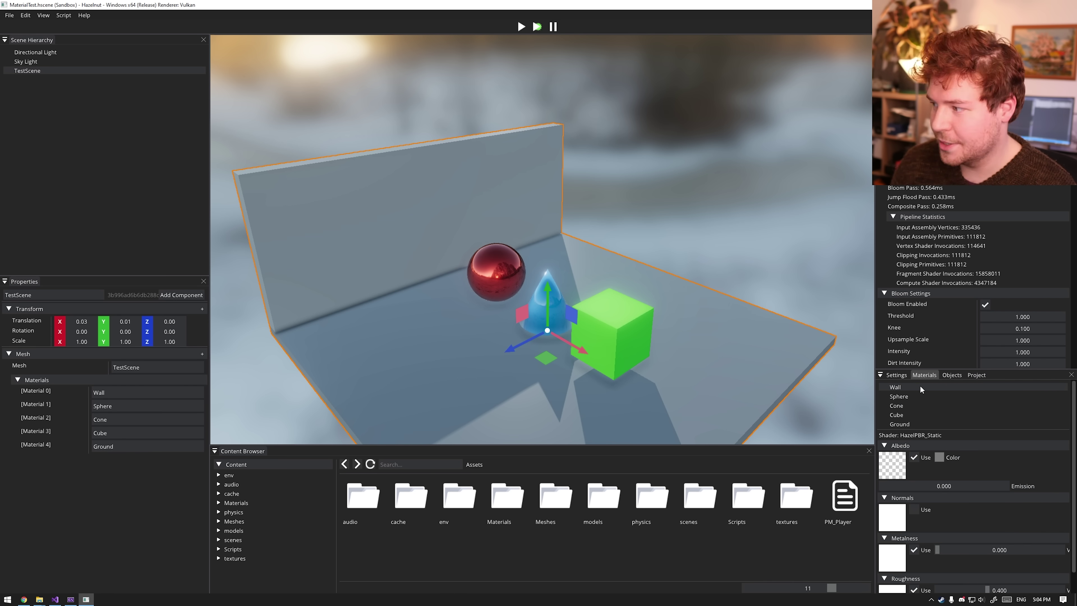
pyautogui.click(899, 396)
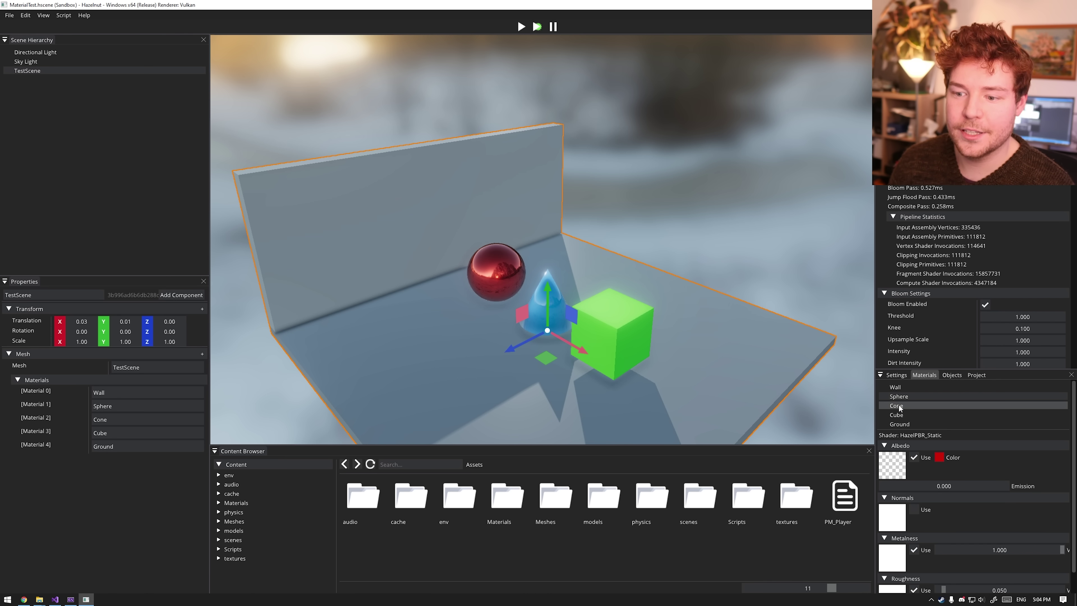
pyautogui.click(938, 458)
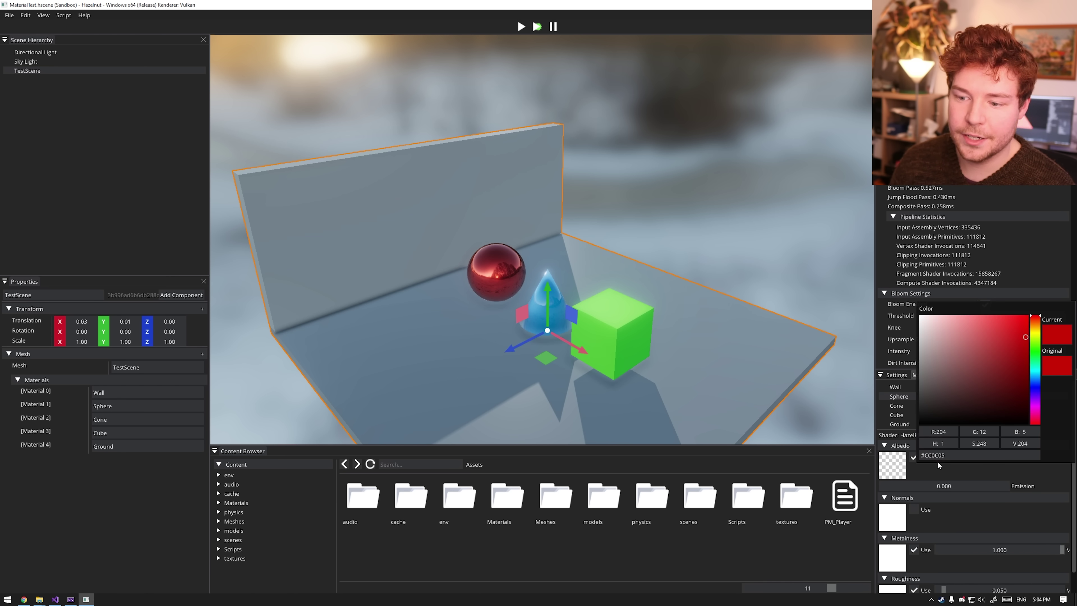
pyautogui.moveTo(1035, 339); pyautogui.dragTo(1036, 359)
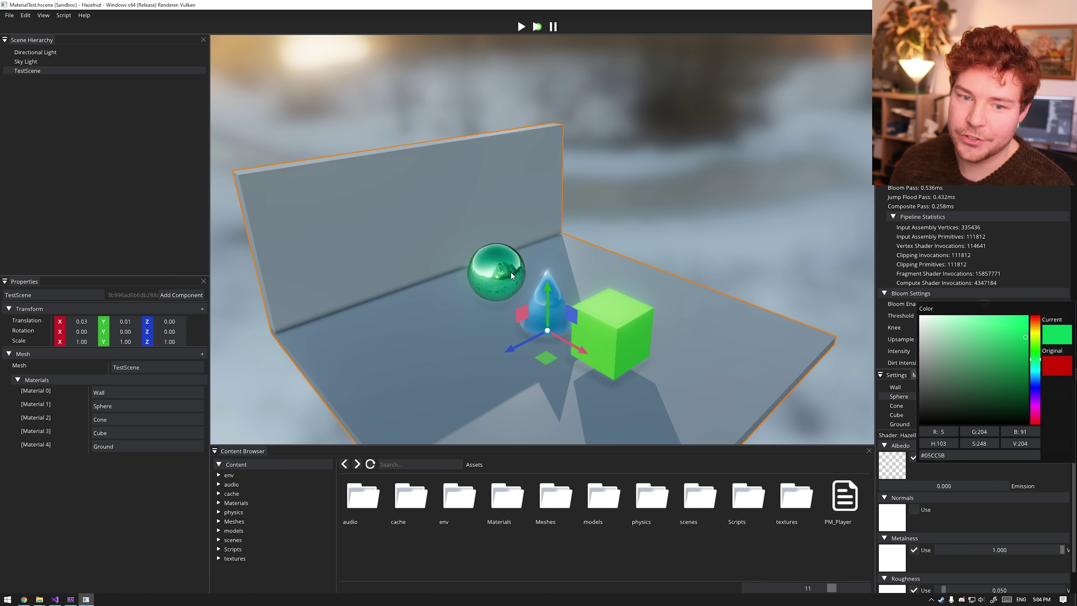
pyautogui.moveTo(1035, 323); pyautogui.dragTo(1035, 313)
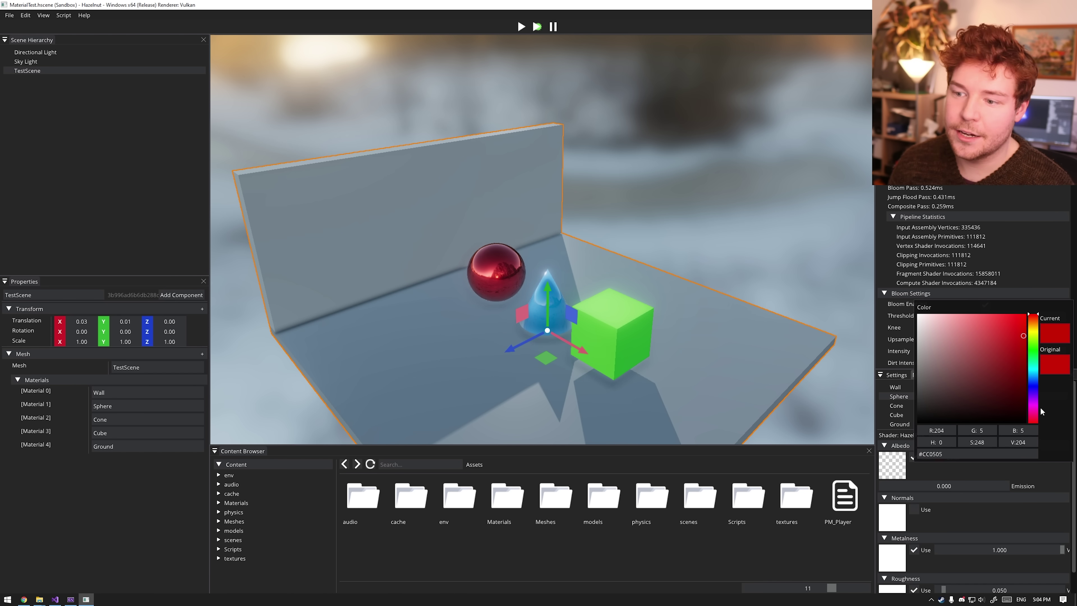
pyautogui.click(1056, 469)
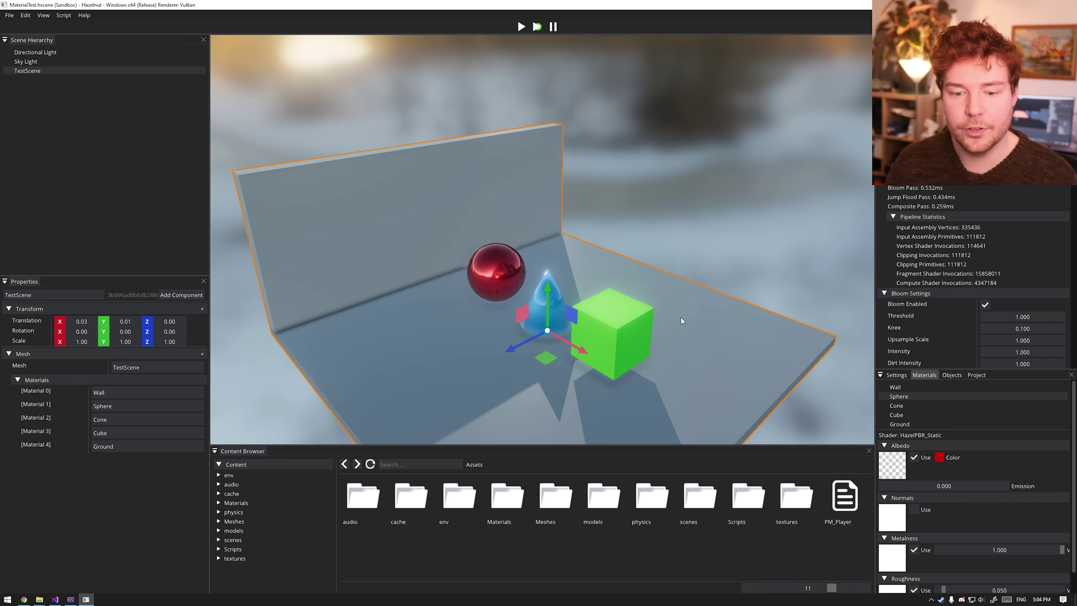
# Open the GreenEmission material from the Materials folder and dock the Material Editor between the scene hierarchy and the properties.
pyautogui.doubleClick(505, 499)
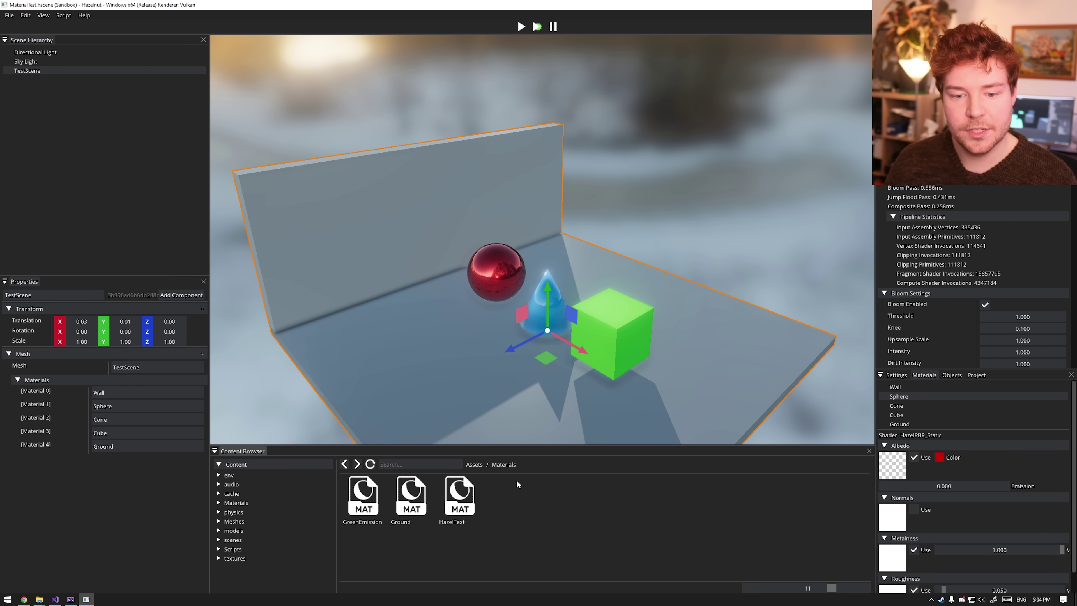
pyautogui.click(366, 500)
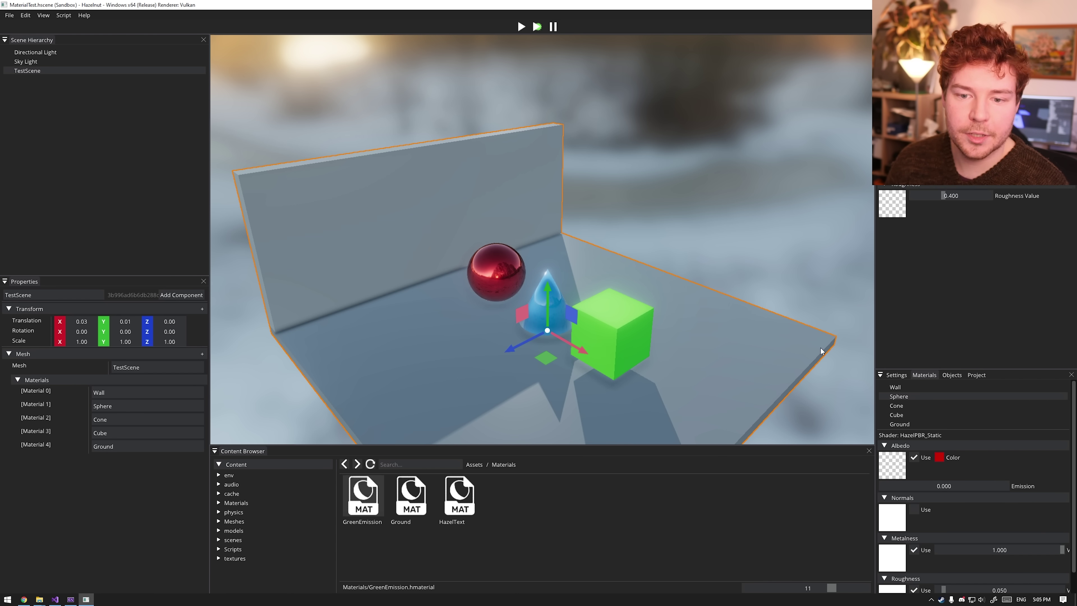
pyautogui.moveTo(1016, 39); pyautogui.dragTo(104, 182)
pyautogui.moveTo(114, 275); pyautogui.dragTo(114, 364)
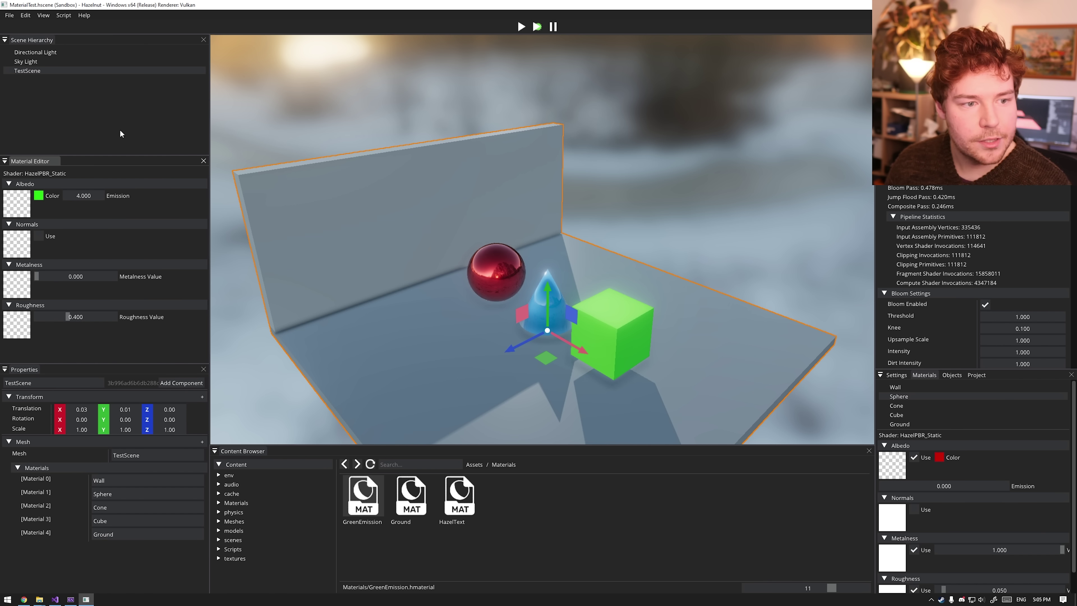
pyautogui.moveTo(101, 159); pyautogui.dragTo(101, 154)
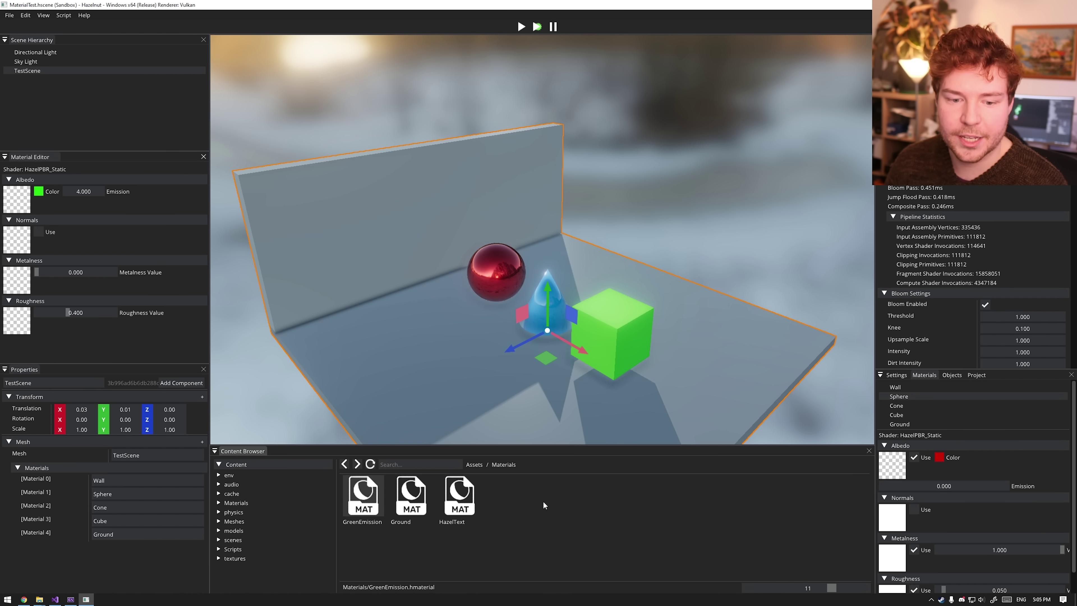
# View the HazelText and GreenEmission materials, and assign GreenEmission to TestScene's Material 3 slot for the cube.
pyautogui.click(456, 500)
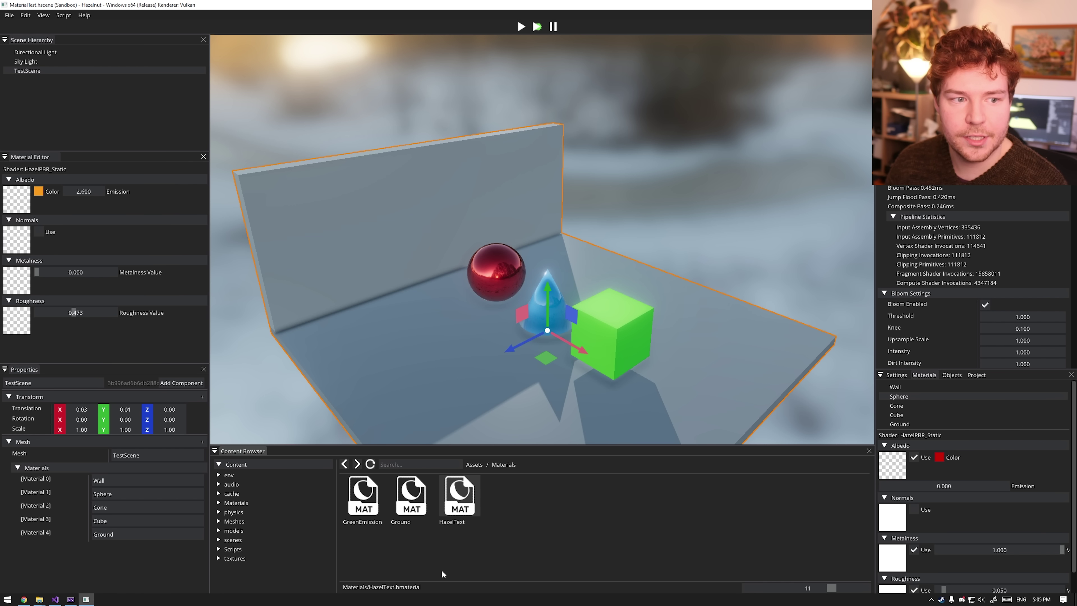
pyautogui.click(364, 511)
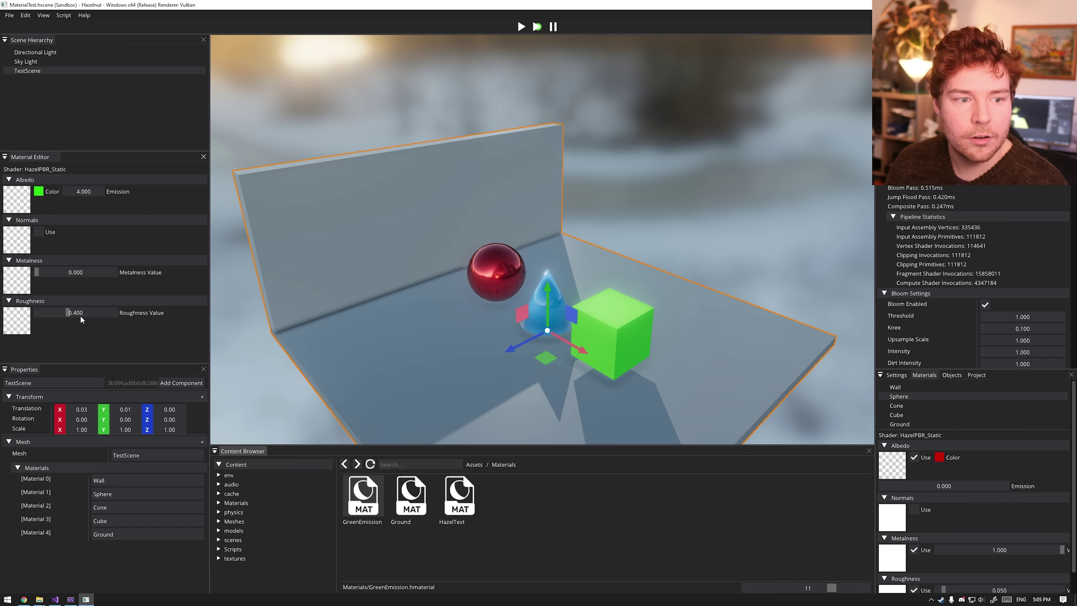
pyautogui.moveTo(373, 504); pyautogui.dragTo(142, 525)
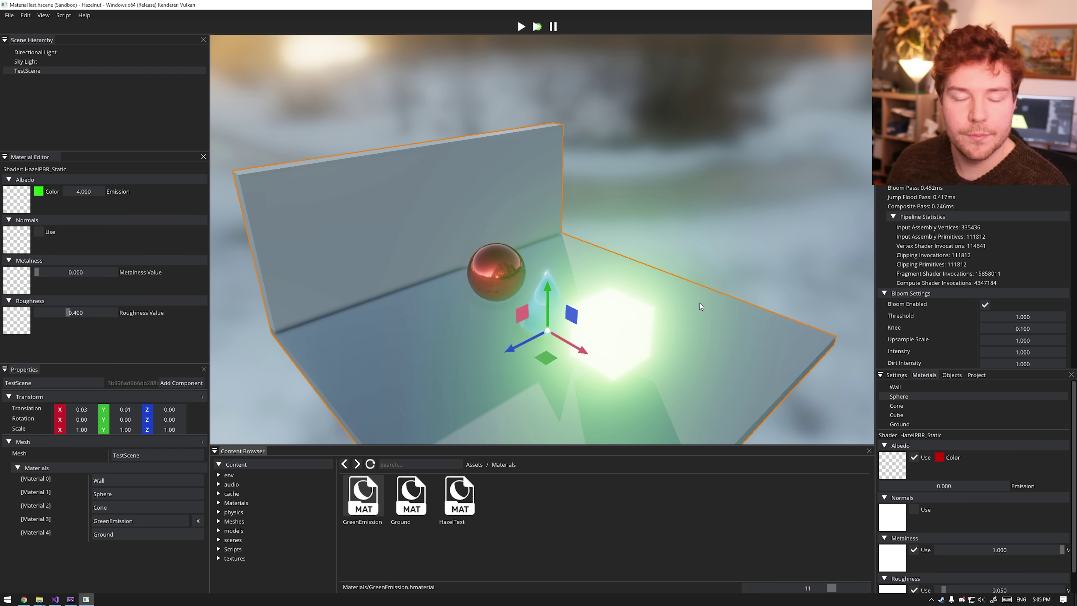
pyautogui.click(785, 229)
pyautogui.click(587, 376)
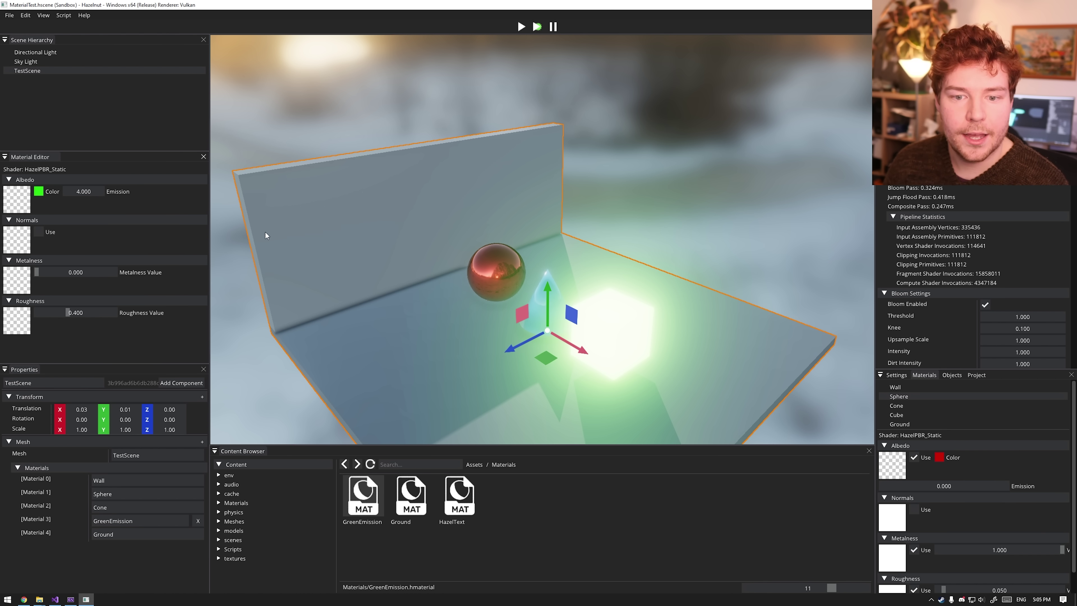
# Set the GreenEmission material's emission to 4 and its albedo colour to orange #EA7612.
pyautogui.moveTo(88, 193)
pyautogui.mouseDown()
pyautogui.moveTo(127, 193)
pyautogui.moveTo(86, 192)
pyautogui.mouseUp()
pyautogui.doubleClick(87, 192)
pyautogui.write('4')
pyautogui.press('Return')
pyautogui.click(39, 191)
pyautogui.moveTo(154, 227)
pyautogui.mouseDown()
pyautogui.moveTo(157, 306)
pyautogui.moveTo(161, 225)
pyautogui.mouseUp()
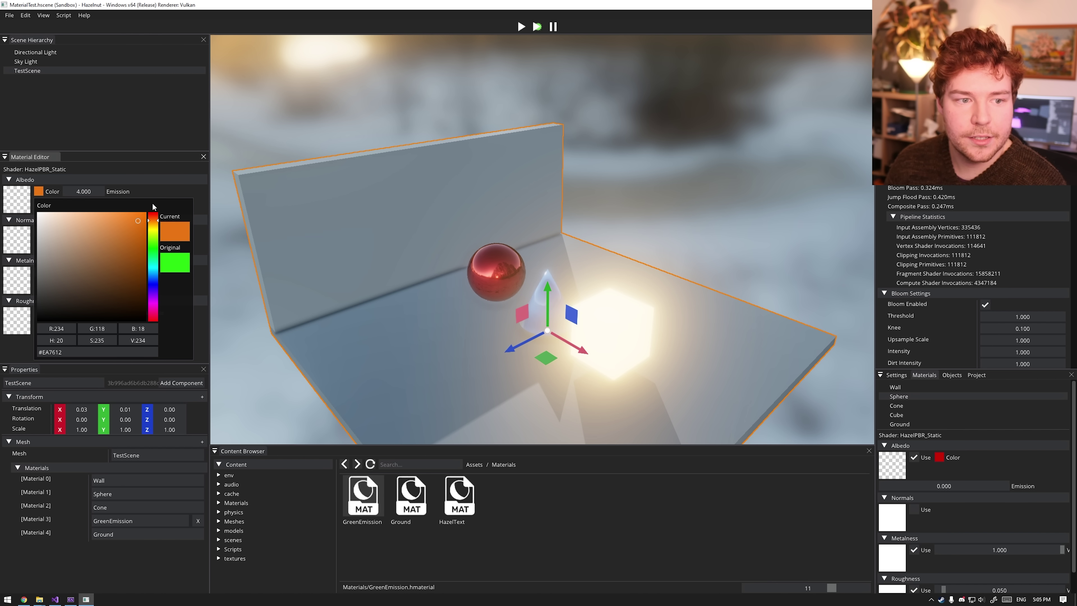
pyautogui.click(173, 193)
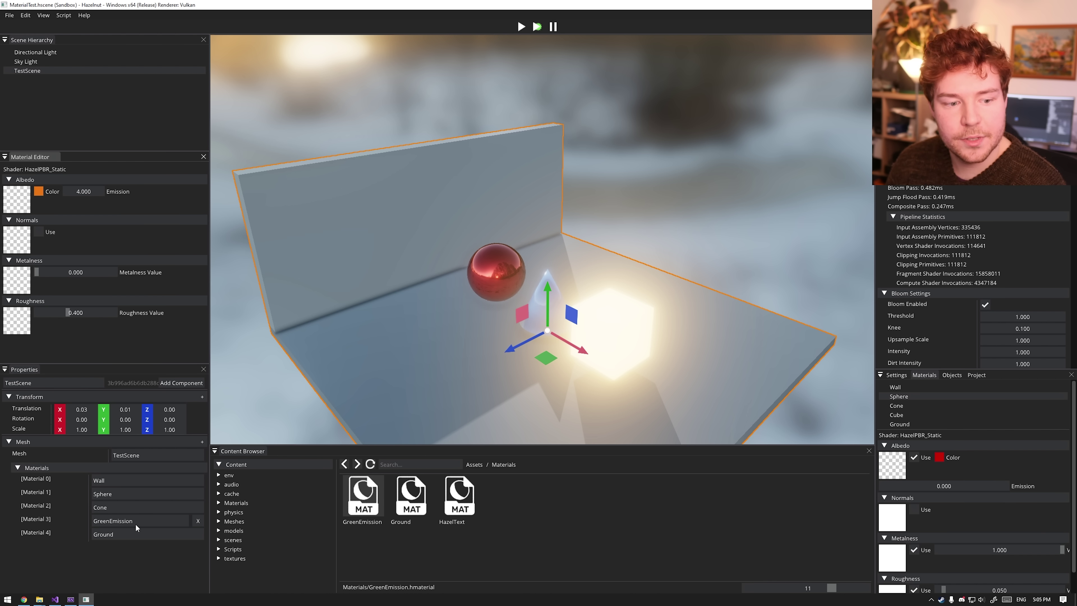
# Clear and reassign GreenEmission in the Material 3 slot, and set its albedo colour to green #41EA12.
pyautogui.click(198, 521)
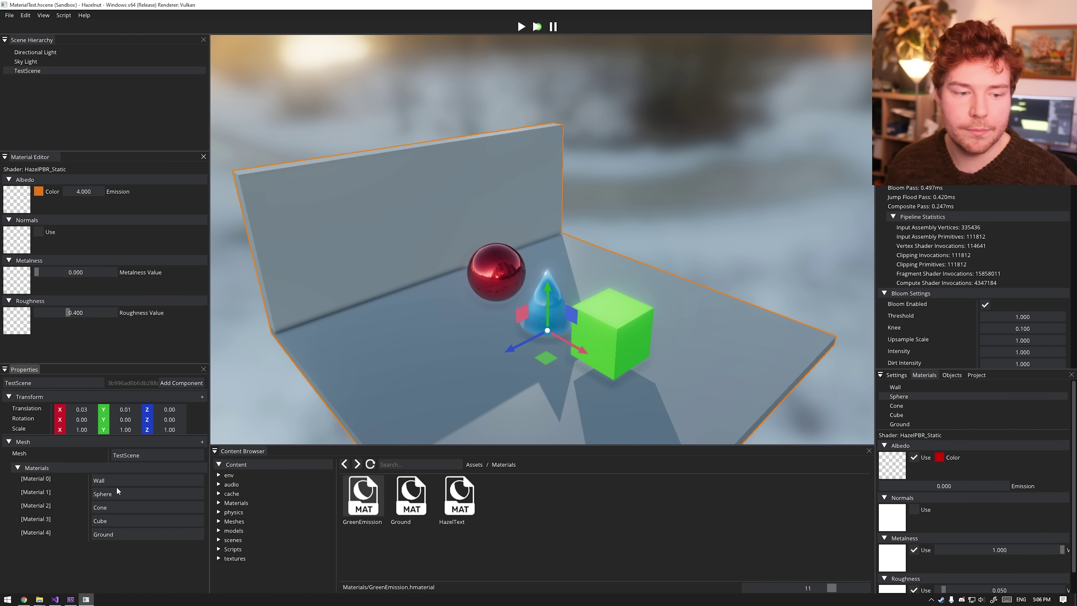
pyautogui.moveTo(373, 497); pyautogui.dragTo(112, 527)
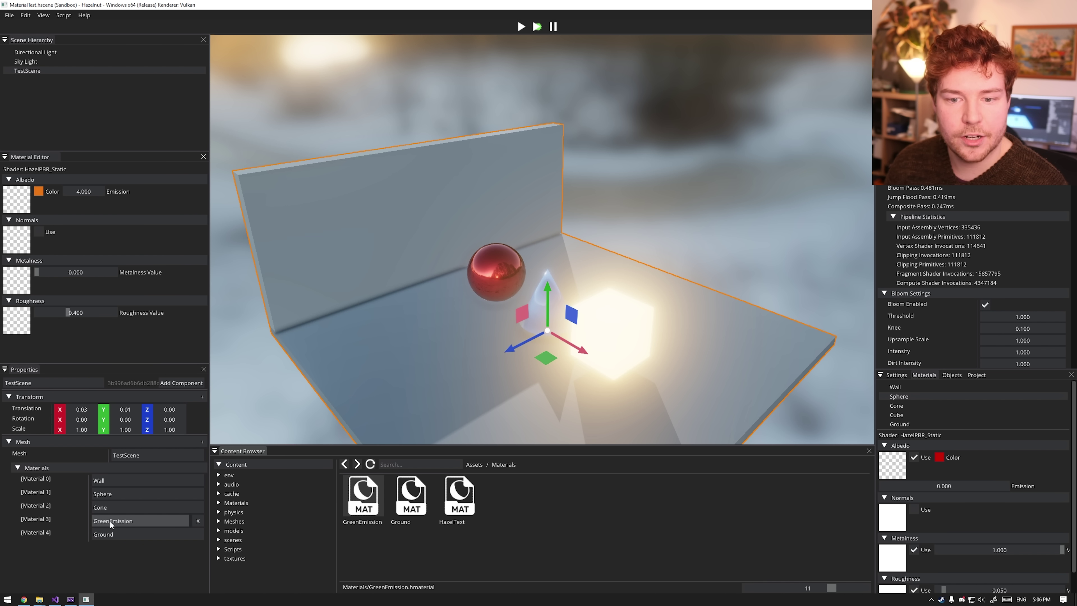
pyautogui.click(38, 191)
pyautogui.moveTo(153, 226); pyautogui.dragTo(154, 247)
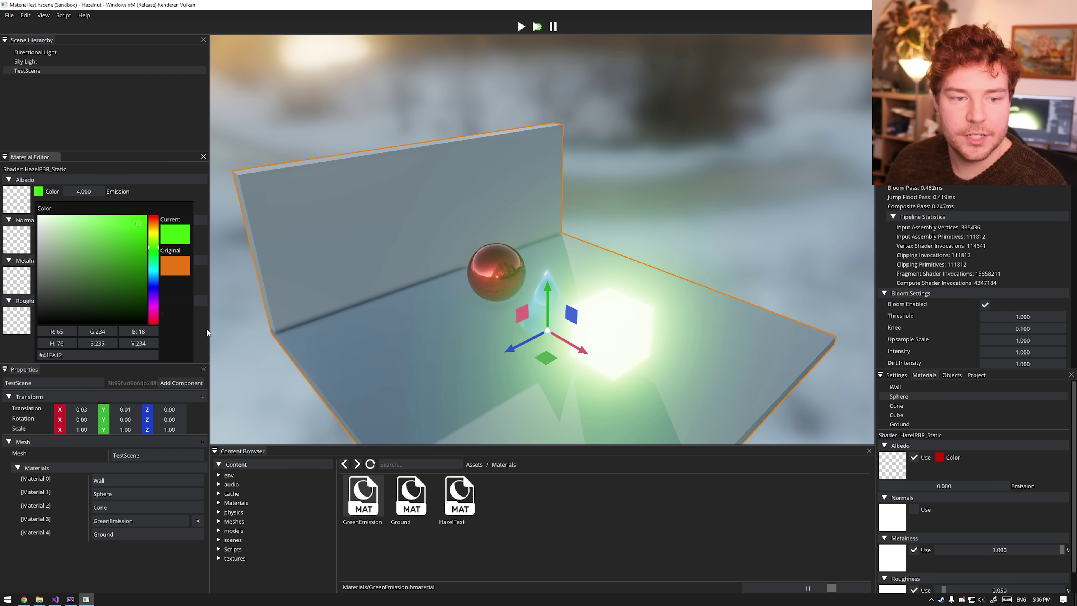
pyautogui.click(794, 186)
pyautogui.moveTo(705, 284); pyautogui.dragTo(719, 358, button='right')
pyautogui.keyDown('alt'); pyautogui.moveTo(702, 282); pyautogui.dragTo(702, 281); pyautogui.keyUp('alt')
# Open the GreenEmission material asset externally in Visual Studio Code.
pyautogui.rightClick(357, 503)
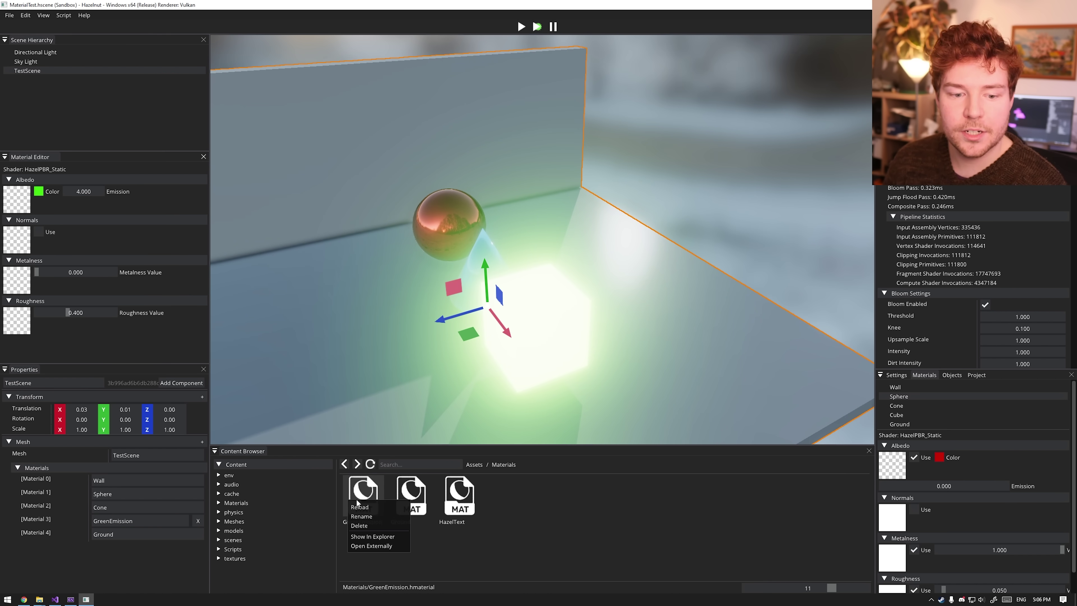
pyautogui.rightClick(363, 485)
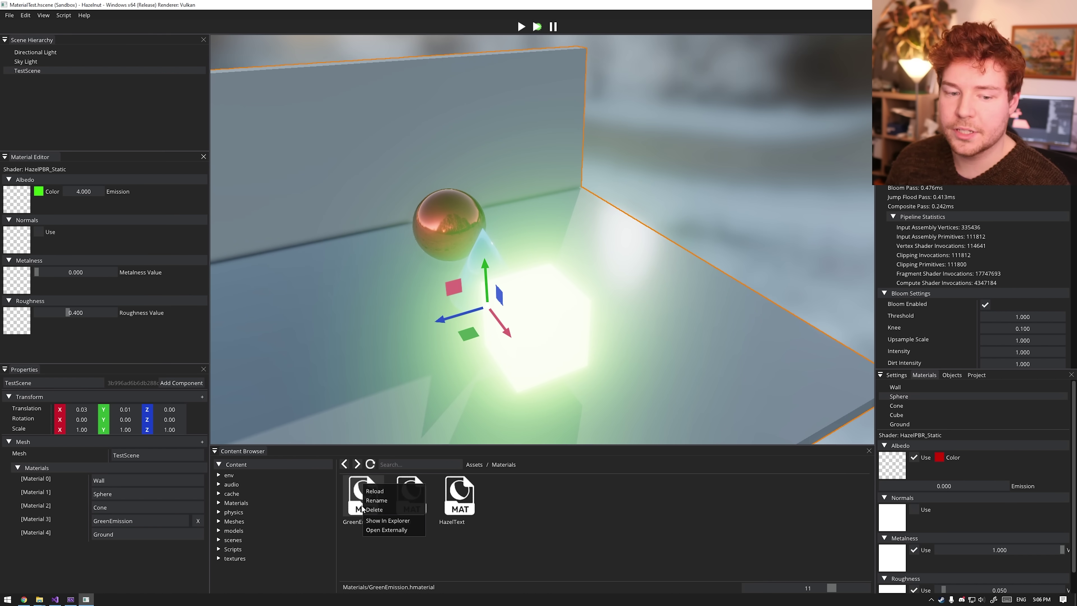
pyautogui.click(375, 570)
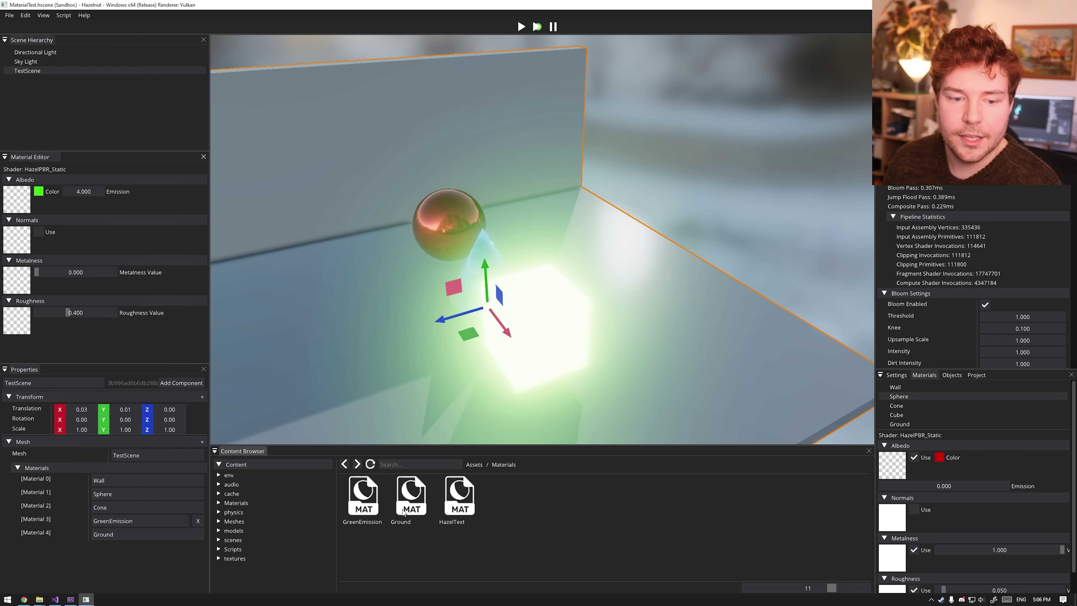
pyautogui.rightClick(370, 496)
pyautogui.click(401, 544)
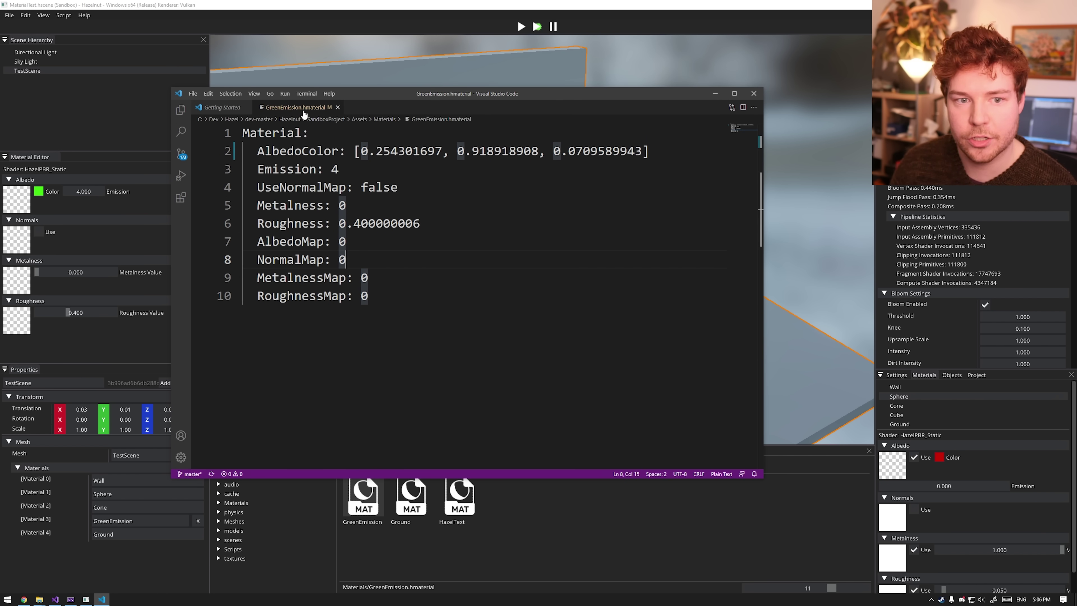
# Examine the albedo colour, emission, normal map flag and texture map entries in GreenEmission.hmaterial, and move the code editor away.
pyautogui.hotkey('ctrl', 'a')
pyautogui.click(330, 295)
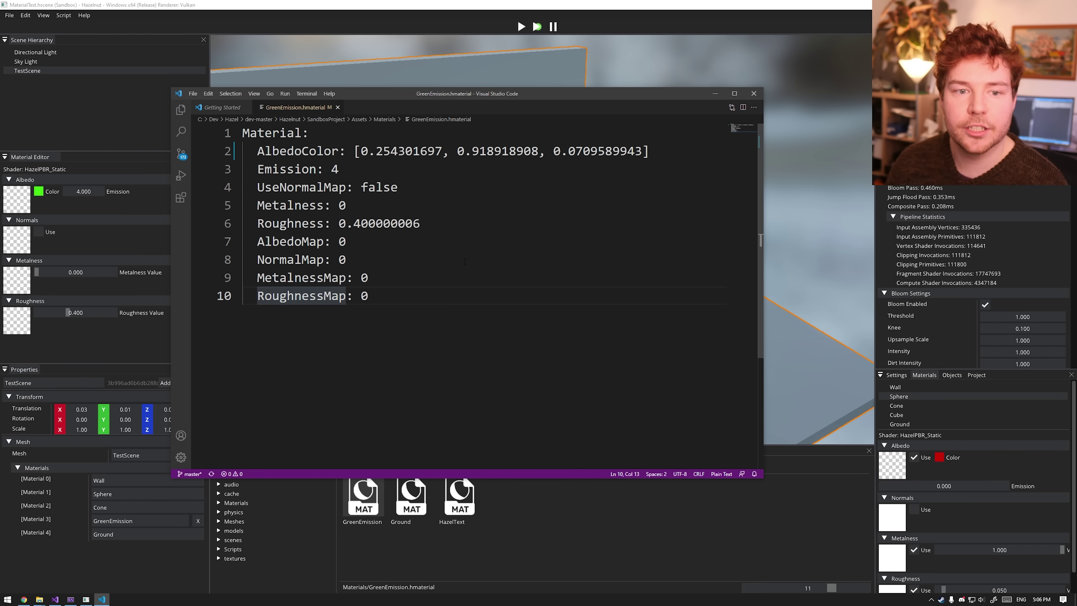
pyautogui.doubleClick(356, 152)
pyautogui.click(398, 187)
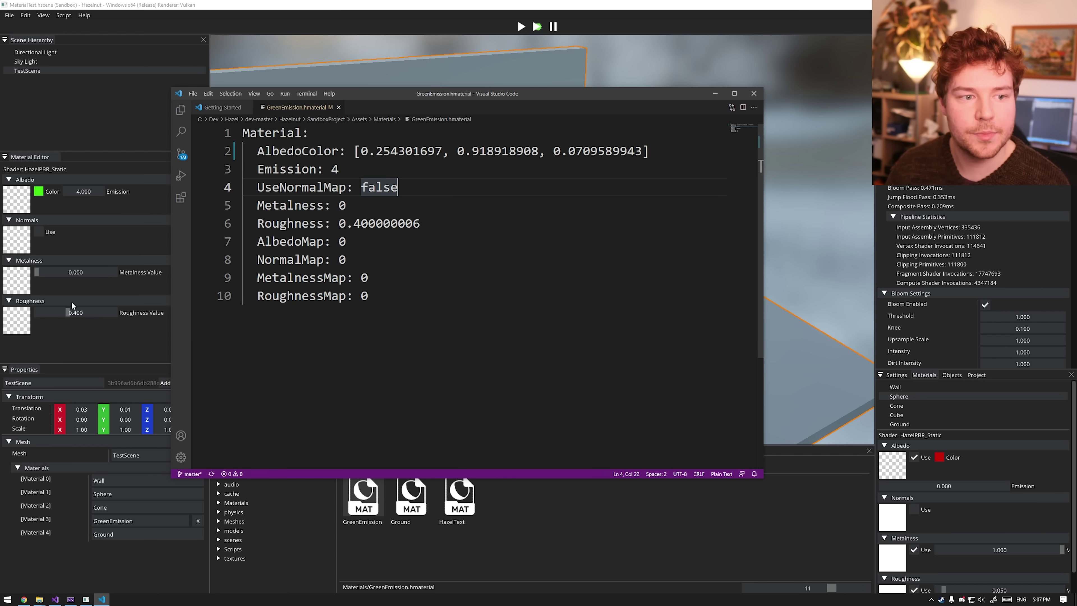
pyautogui.click(324, 187)
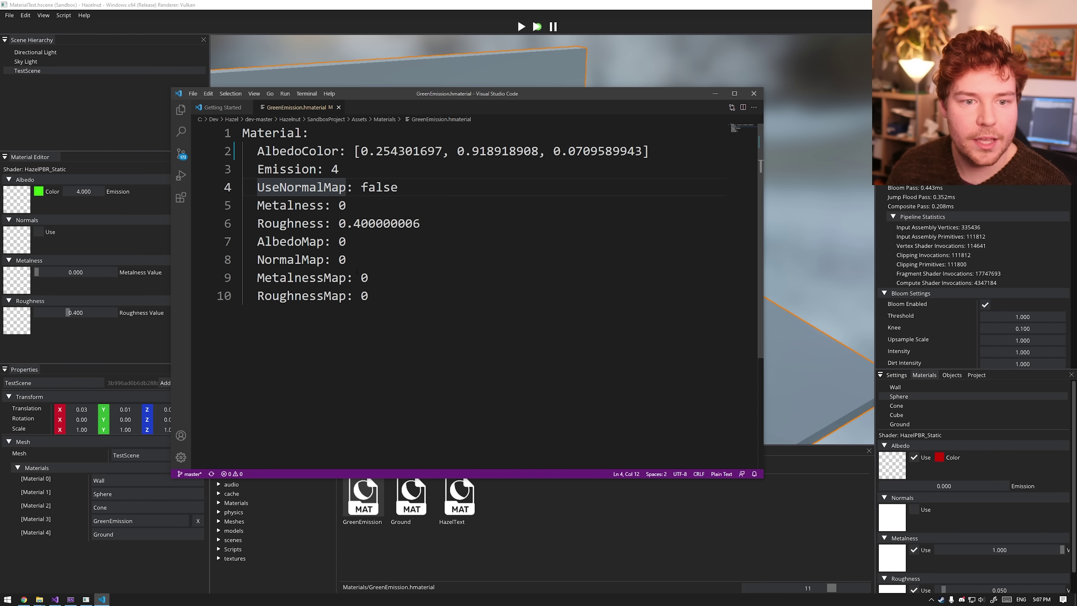
pyautogui.moveTo(259, 242)
pyautogui.mouseDown()
pyautogui.moveTo(370, 296)
pyautogui.moveTo(257, 296)
pyautogui.moveTo(257, 242)
pyautogui.mouseUp()
pyautogui.click(369, 296)
pyautogui.click(298, 242)
pyautogui.click(299, 259)
pyautogui.click(301, 278)
pyautogui.click(369, 295)
pyautogui.moveTo(658, 96); pyautogui.dragTo(1076, 114)
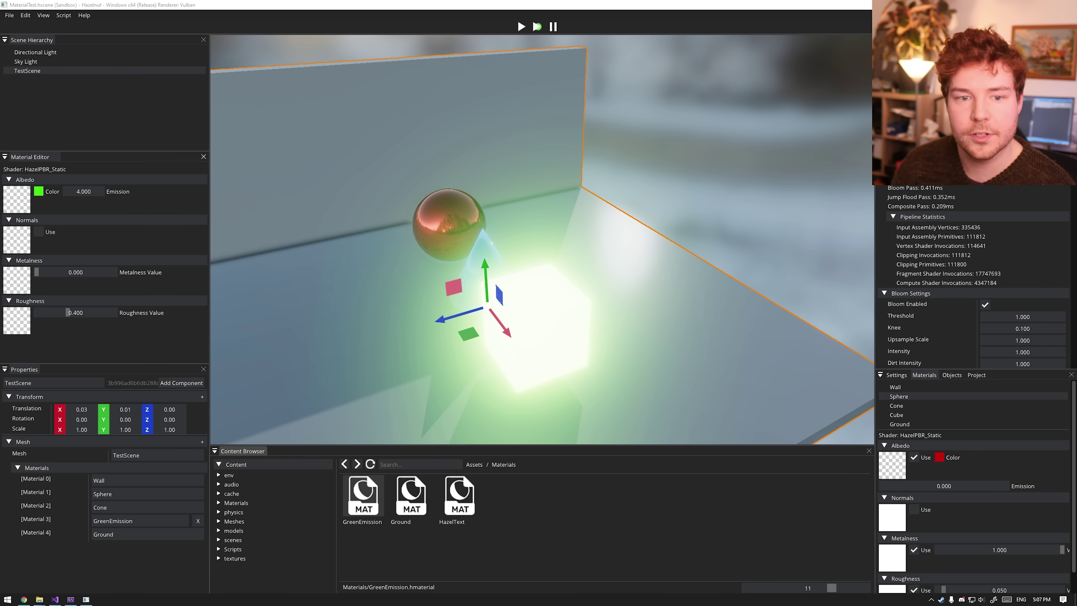
# Browse to the textures/Bricks folder to view the castle brick texture assets.
pyautogui.click(474, 465)
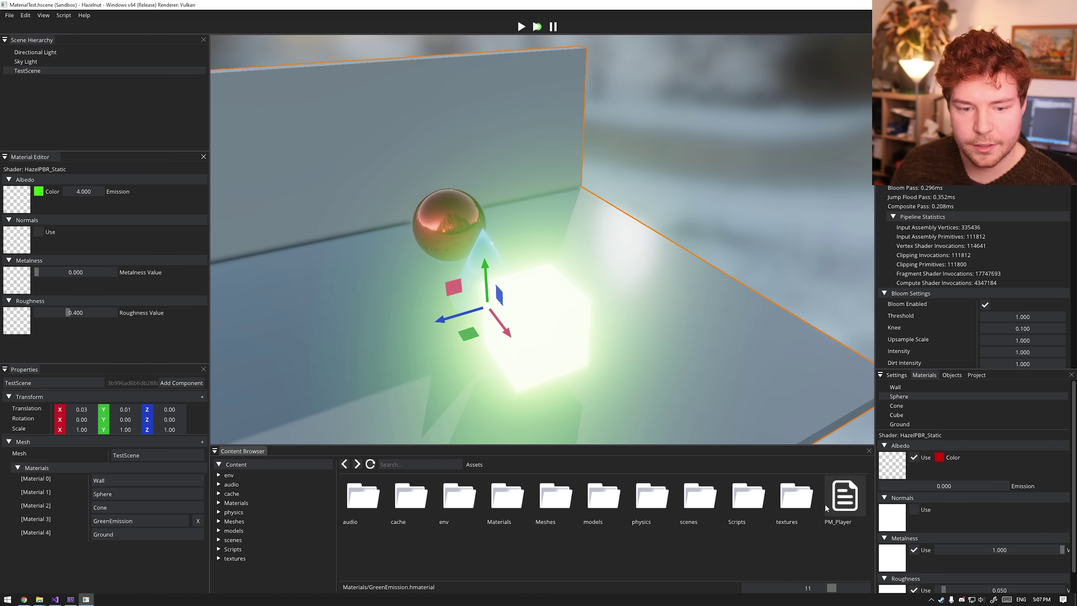
pyautogui.doubleClick(794, 504)
pyautogui.doubleClick(362, 496)
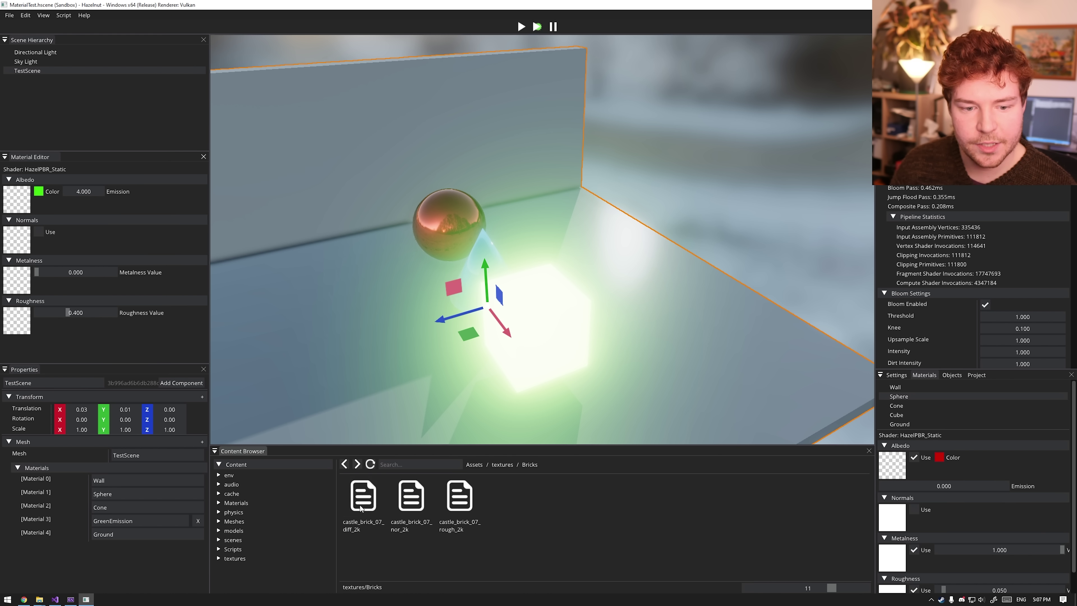
pyautogui.moveTo(432, 216); pyautogui.dragTo(439, 242, button='right')
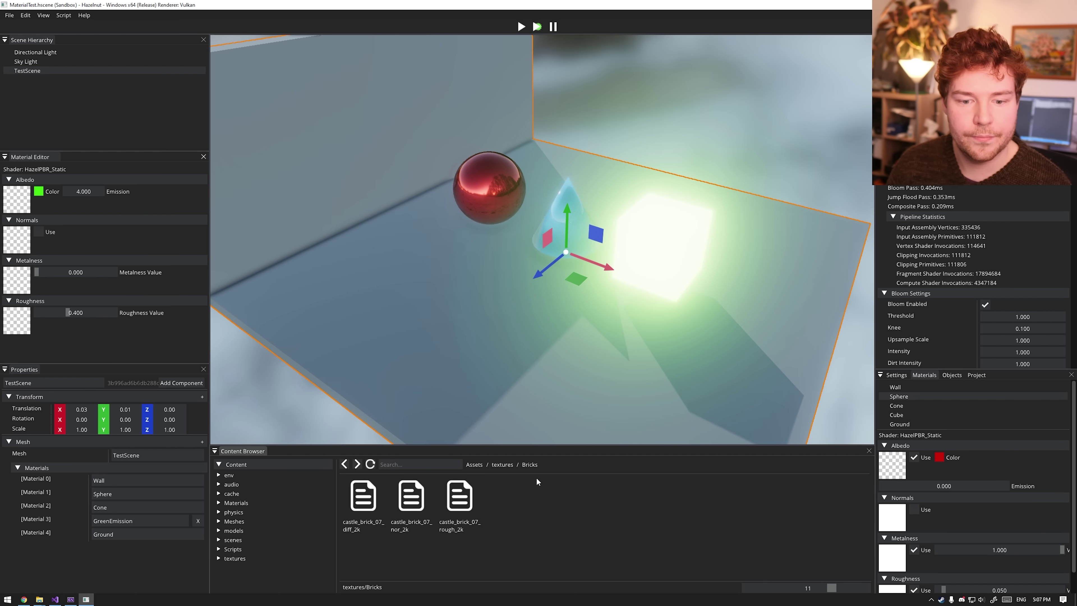
# Create a new material asset named Floor in the Materials folder.
pyautogui.click(481, 467)
pyautogui.doubleClick(514, 492)
pyautogui.rightClick(550, 516)
pyautogui.moveTo(593, 518)
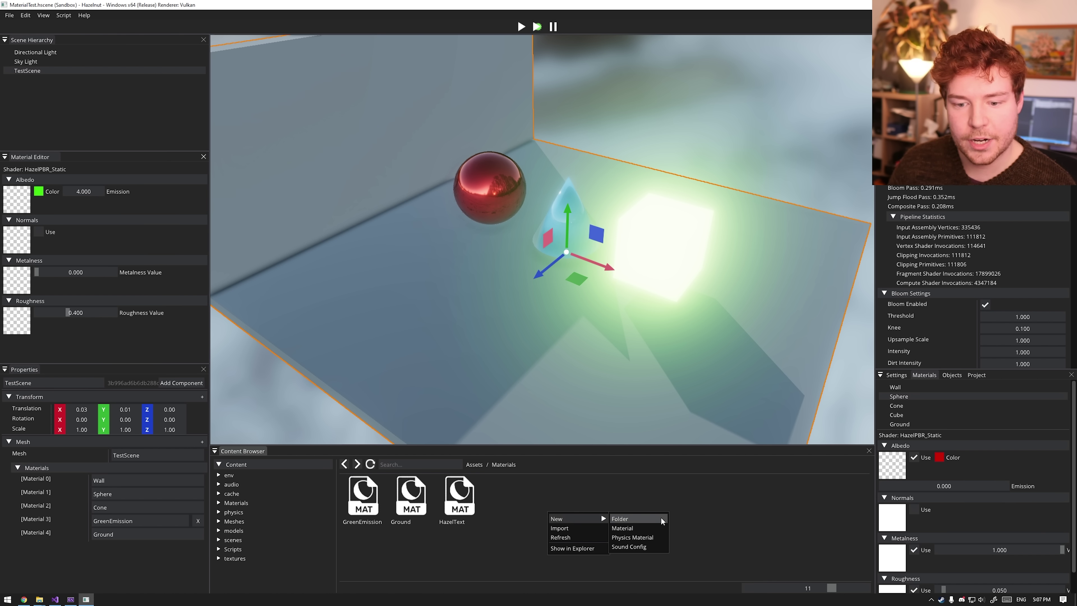
pyautogui.click(632, 529)
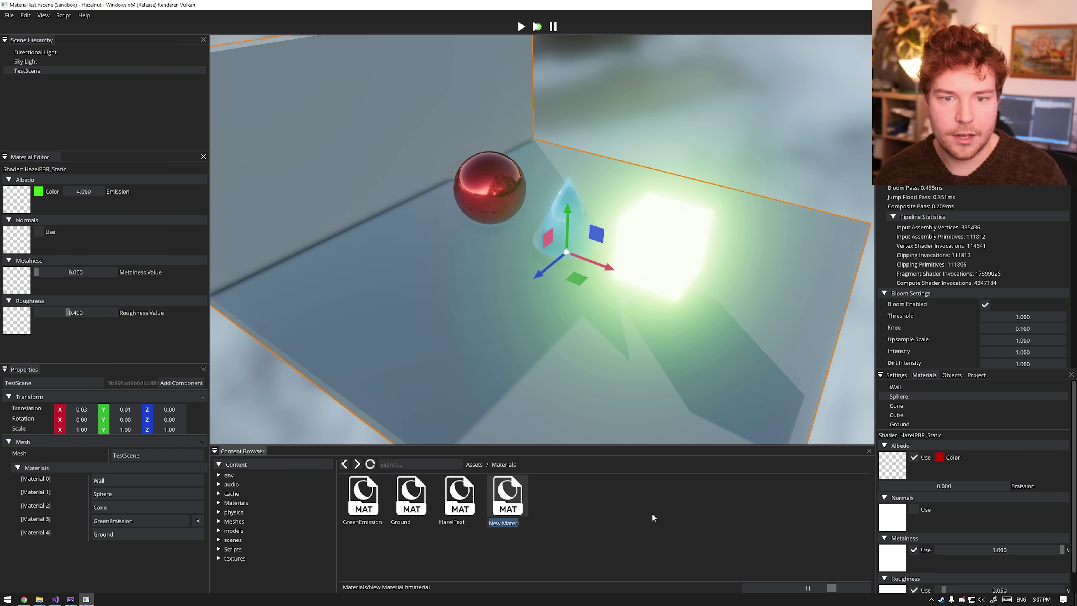
pyautogui.write('Floor')
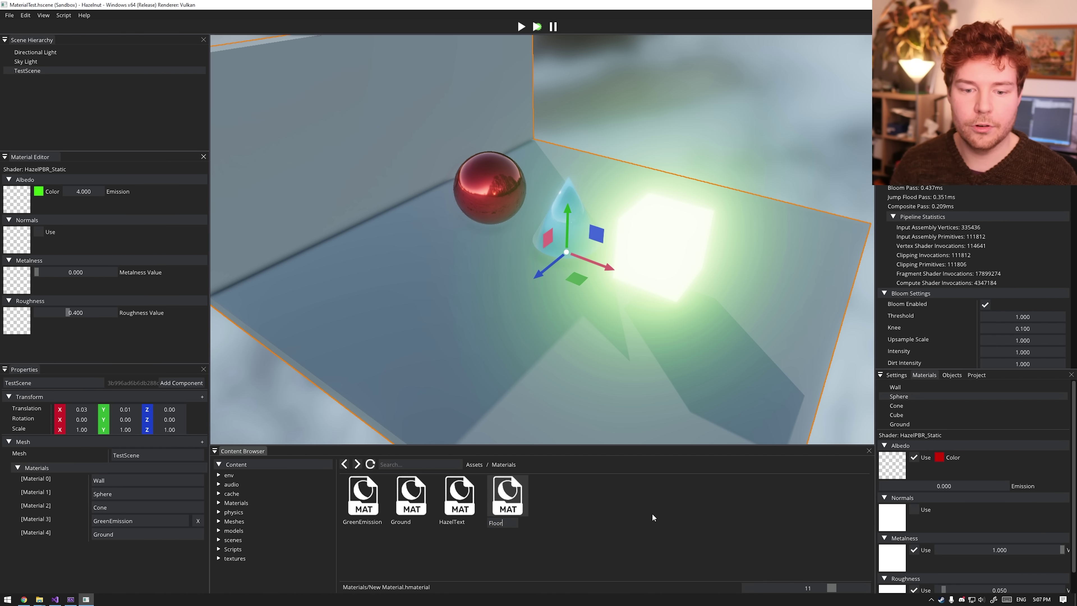
pyautogui.press('Return')
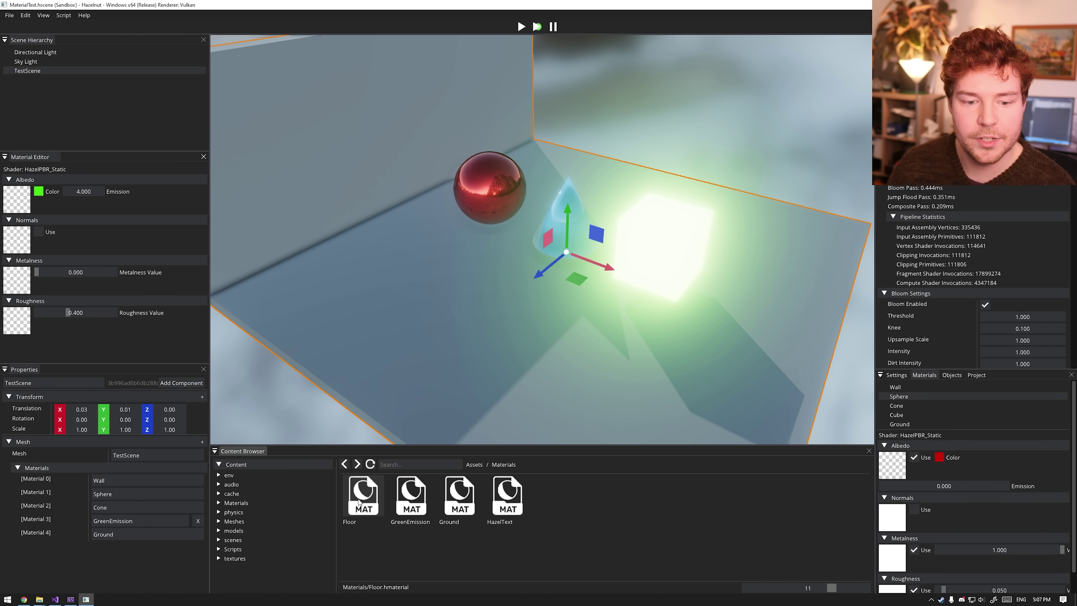
# Open the Floor material for editing and set its albedo colour to white.
pyautogui.doubleClick(363, 511)
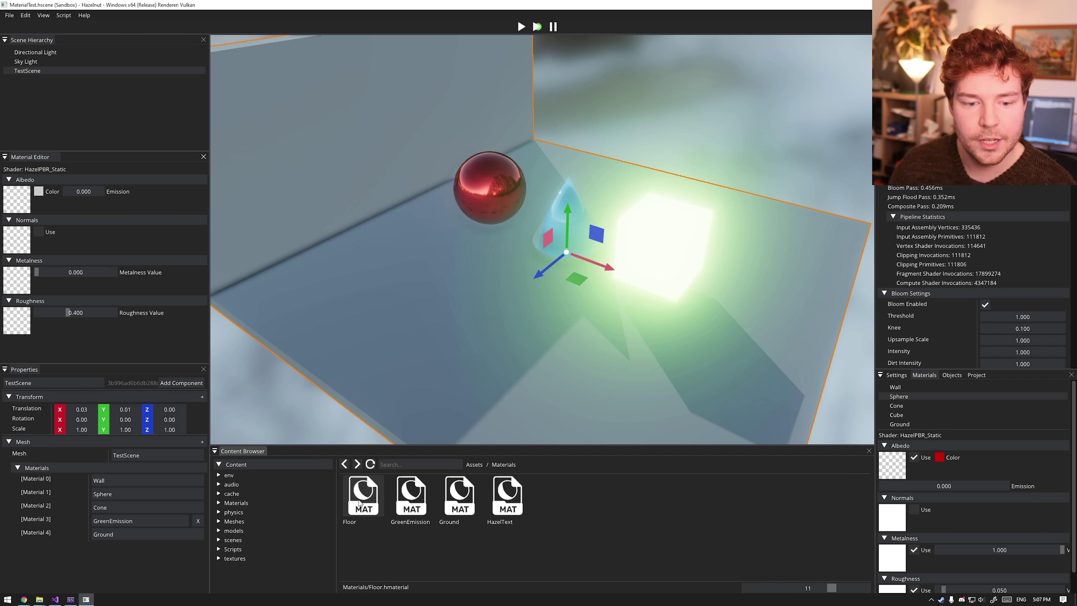
pyautogui.click(38, 192)
pyautogui.moveTo(42, 219); pyautogui.dragTo(2, 126)
pyautogui.click(160, 135)
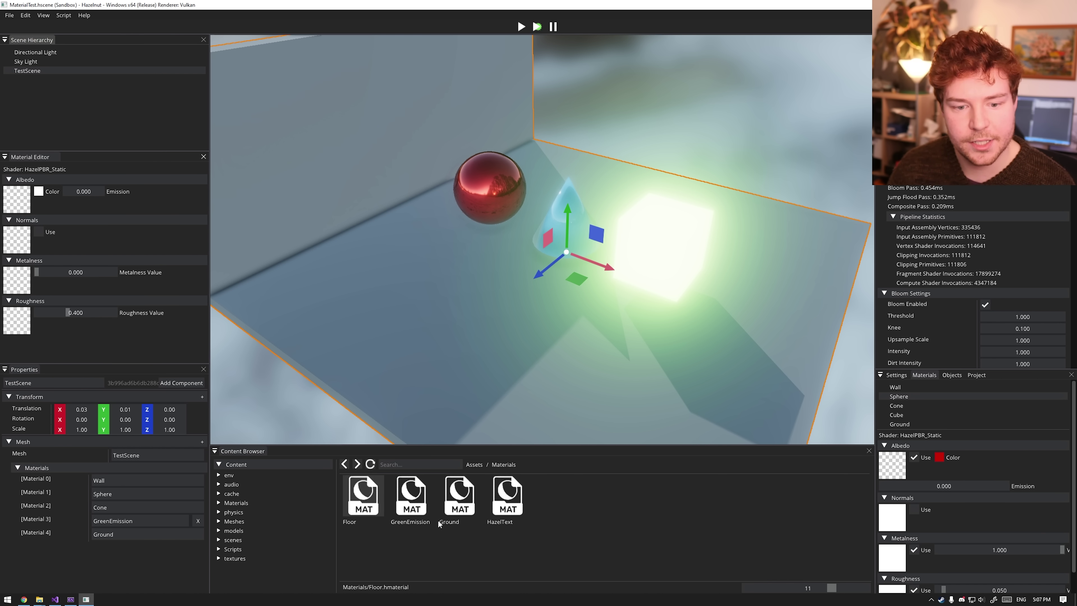
# Assign the castle_brick_07_diff_2k texture from textures/Bricks as the Floor material's albedo map.
pyautogui.click(474, 464)
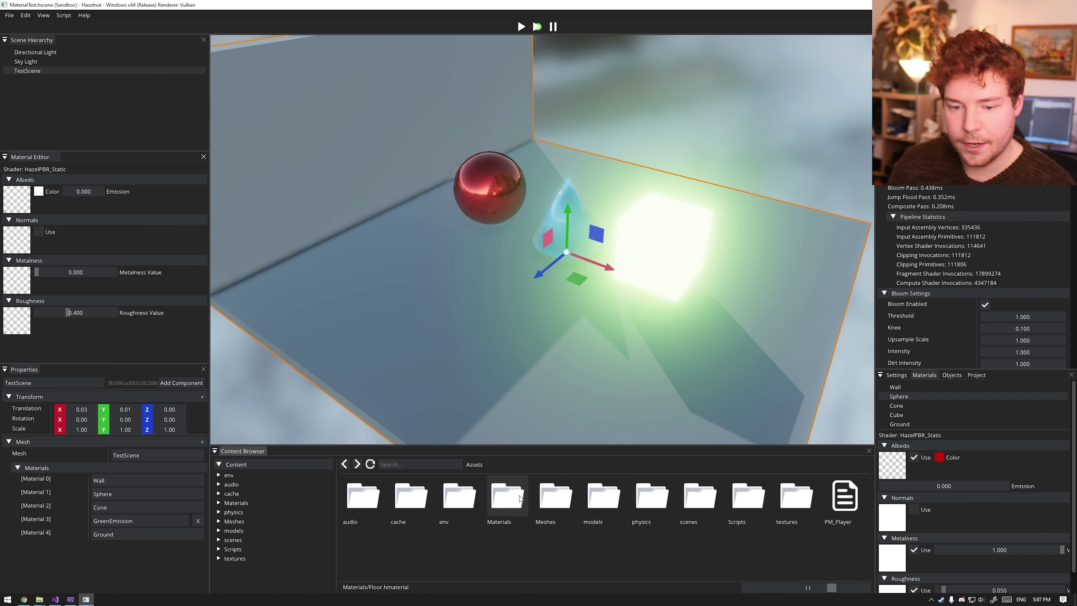
pyautogui.doubleClick(797, 496)
pyautogui.doubleClick(349, 494)
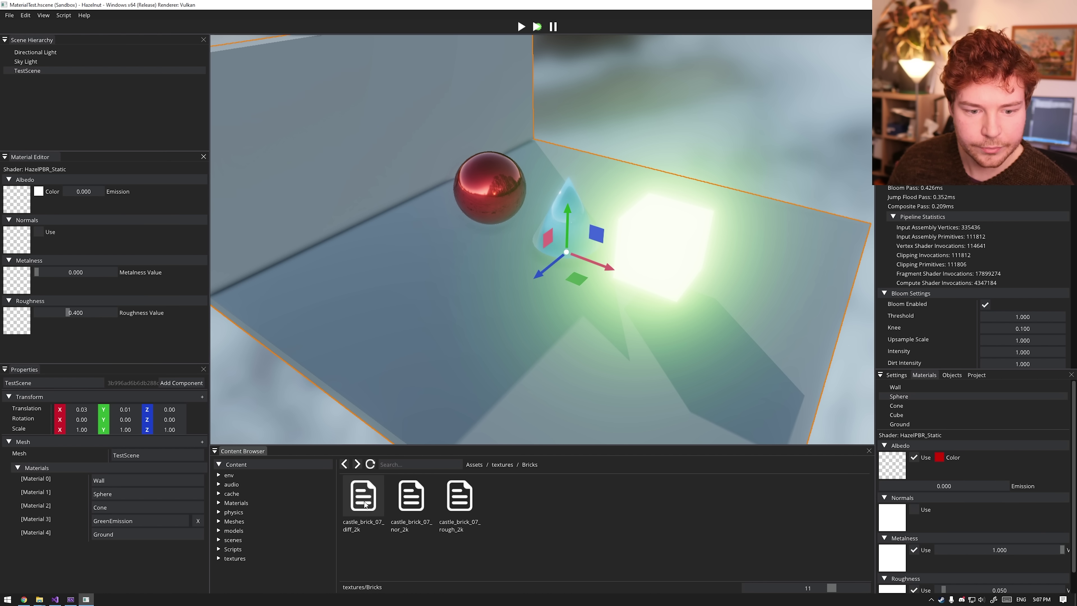
pyautogui.moveTo(365, 504); pyautogui.dragTo(11, 194)
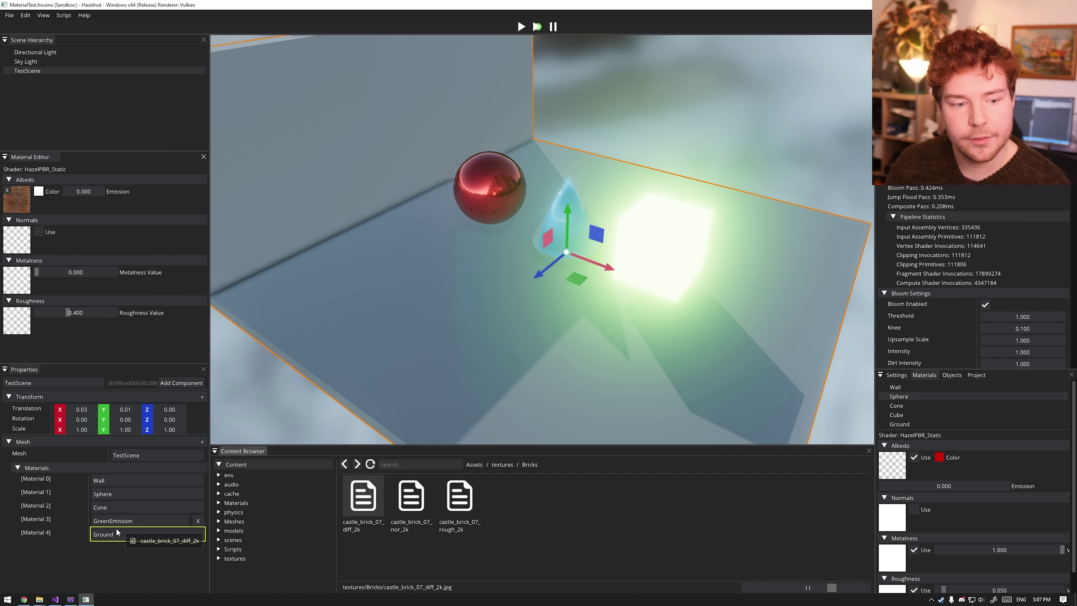
# Assign the Floor material from the Materials folder to the TestScene mesh's Material 4 slot.
pyautogui.click(474, 464)
pyautogui.doubleClick(492, 504)
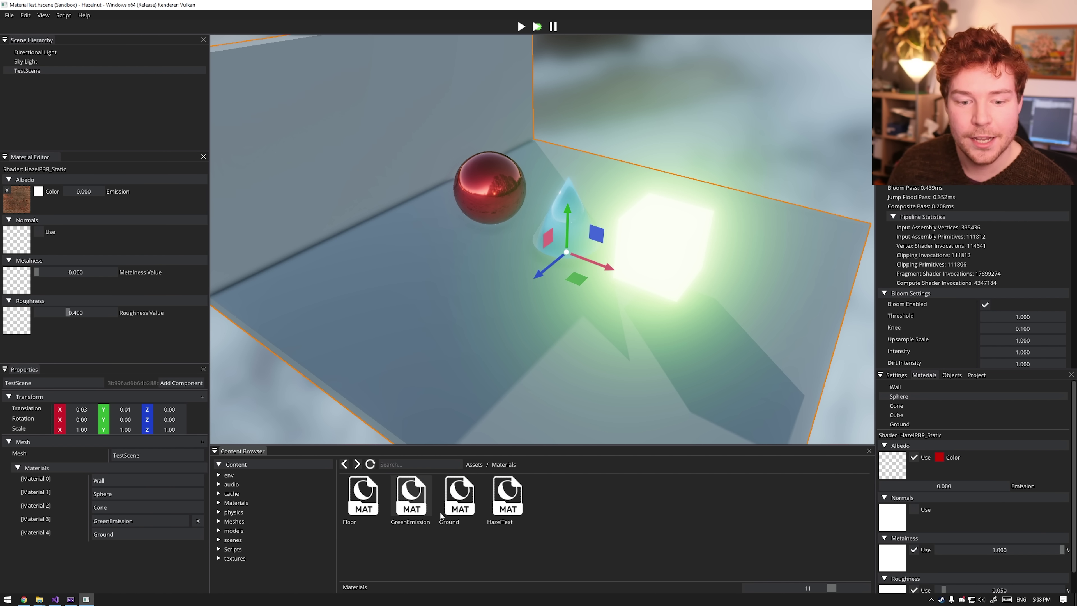
pyautogui.moveTo(364, 495); pyautogui.dragTo(115, 536)
pyautogui.moveTo(554, 230); pyautogui.dragTo(263, 254, button='right')
pyautogui.press('d')
# Open the Floor material externally in Visual Studio Code, examine its AlbedoMap handle, and put the editor away.
pyautogui.rightClick(362, 495)
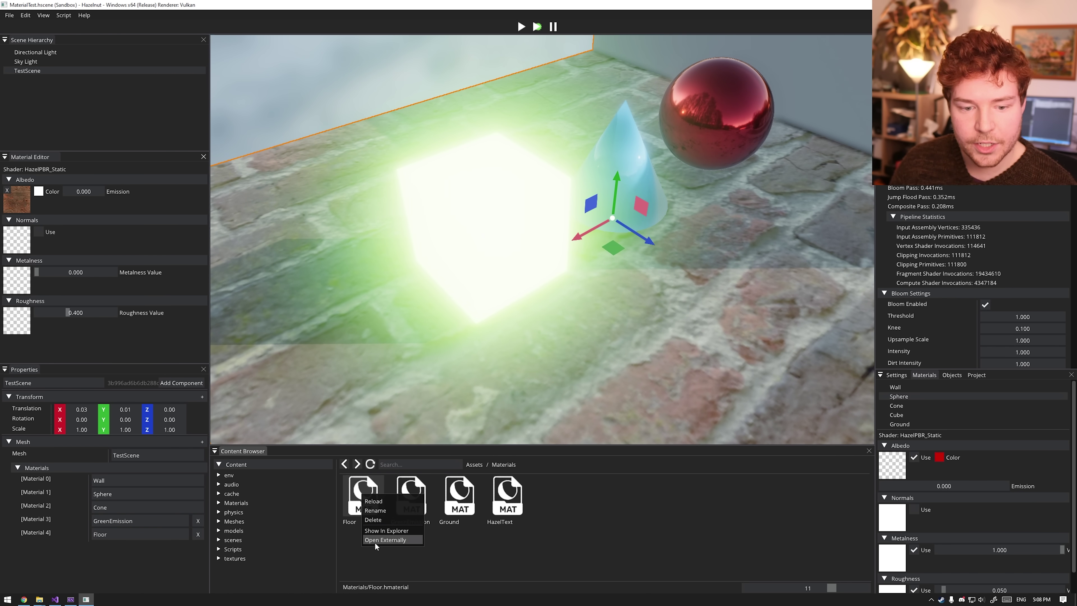
pyautogui.click(378, 540)
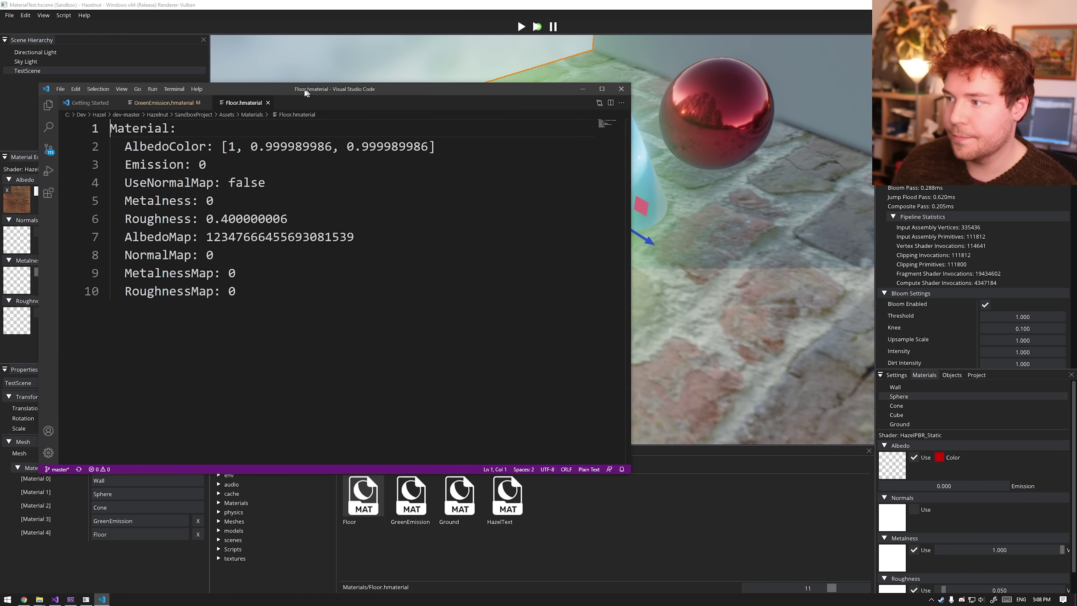
pyautogui.moveTo(266, 242); pyautogui.dragTo(413, 243)
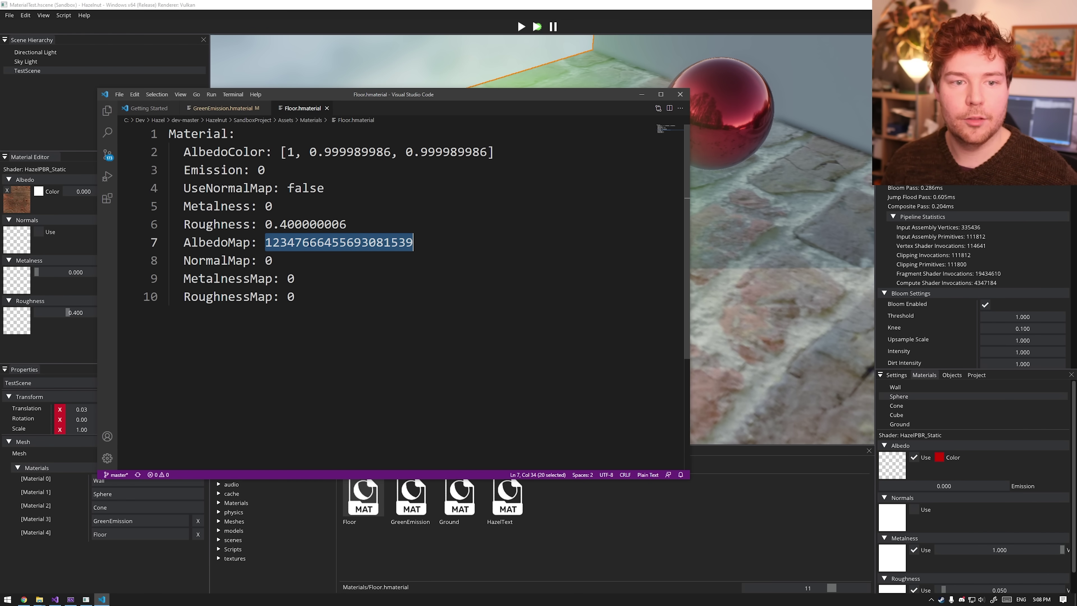
pyautogui.moveTo(313, 96); pyautogui.dragTo(933, 105)
pyautogui.hotkey('alt', 'F4')
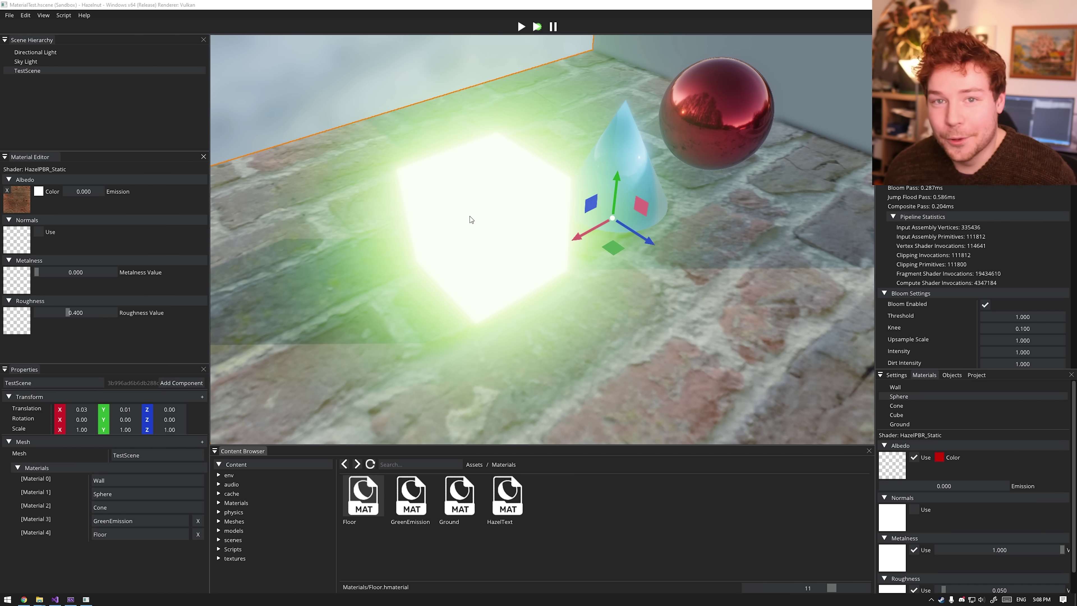
# Assign the castle_brick_07_nor_2k texture from textures/Bricks as the Floor material's normal map.
pyautogui.scroll(-10, 522, 221)
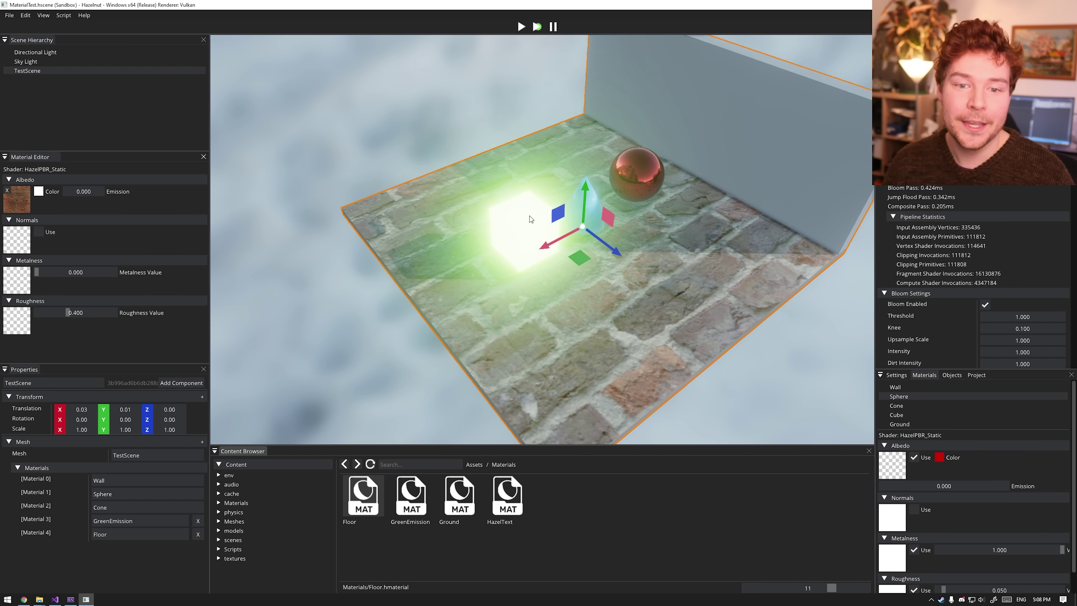
pyautogui.click(475, 464)
pyautogui.doubleClick(796, 494)
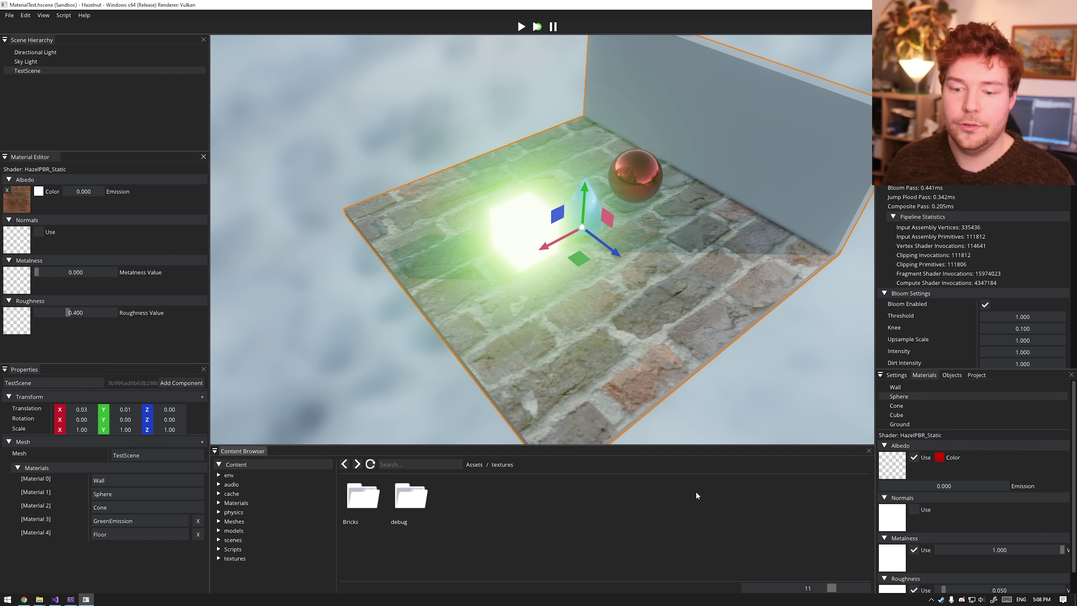
pyautogui.doubleClick(365, 497)
pyautogui.moveTo(411, 495); pyautogui.dragTo(17, 240)
pyautogui.scroll(10, 635, 403)
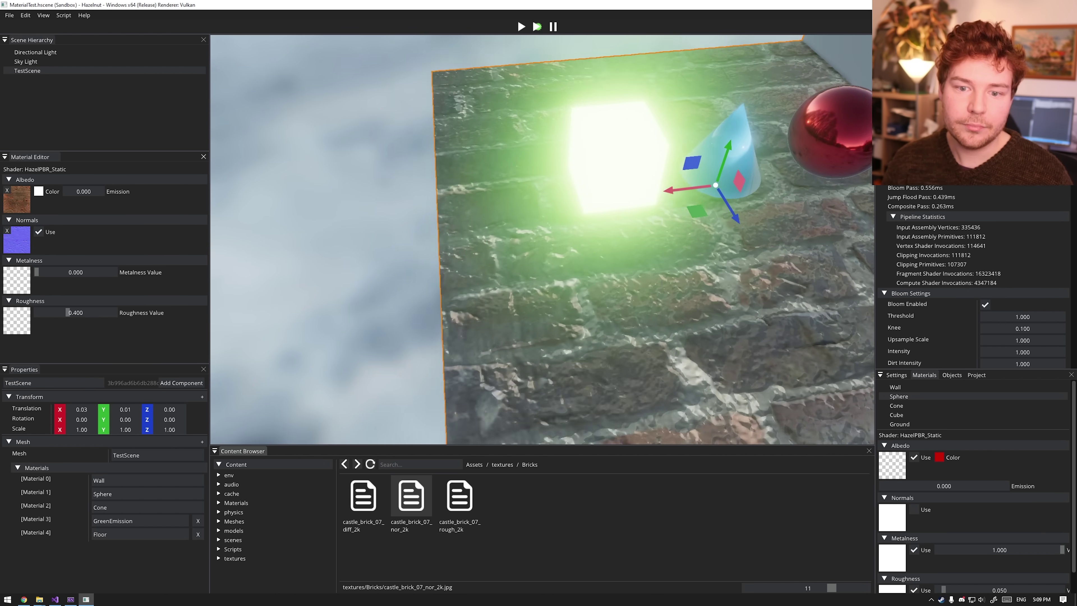
pyautogui.scroll(-10, 601, 351)
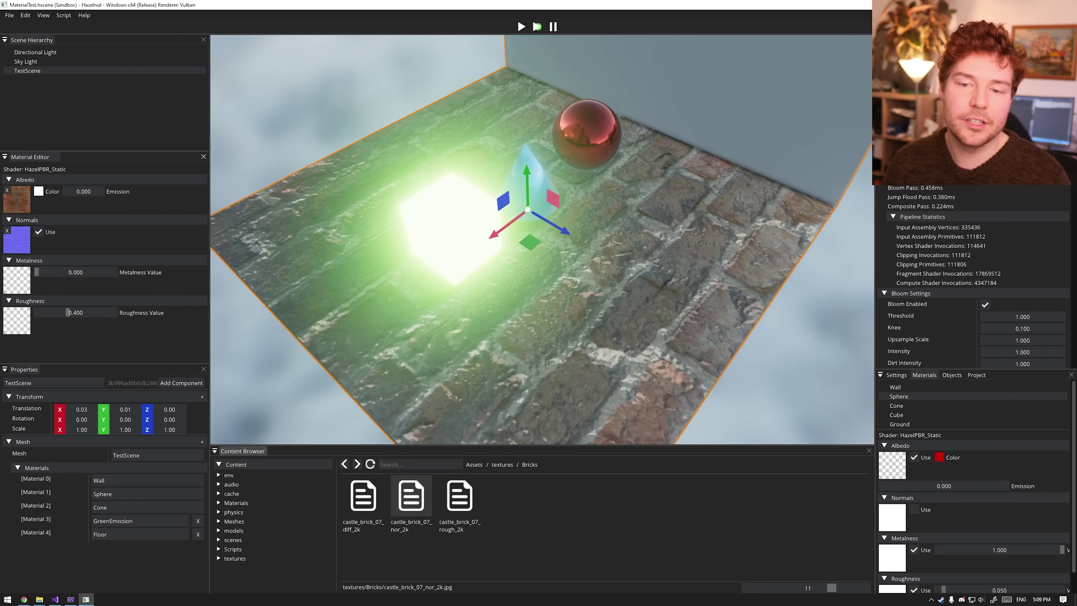
# Assign the castle_brick_07_rough_2k texture as the Floor material's roughness map and inspect the brick floor.
pyautogui.moveTo(459, 494); pyautogui.dragTo(25, 329)
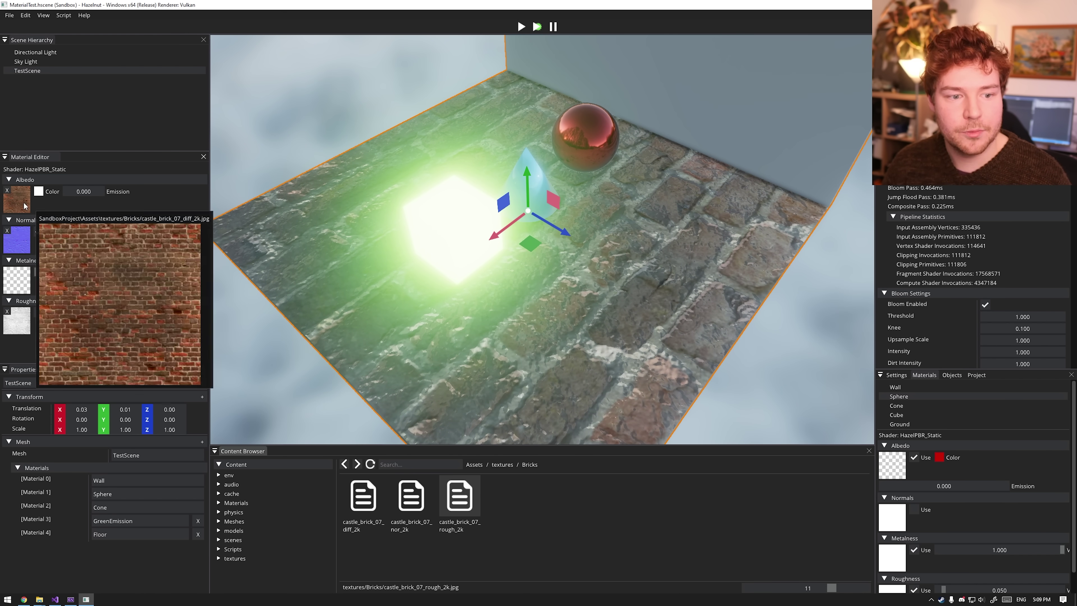
pyautogui.press('w')
pyautogui.moveTo(487, 263); pyautogui.dragTo(636, 250, button='right')
pyautogui.press('s')
pyautogui.press('a')
pyautogui.press('w')
pyautogui.press('a')
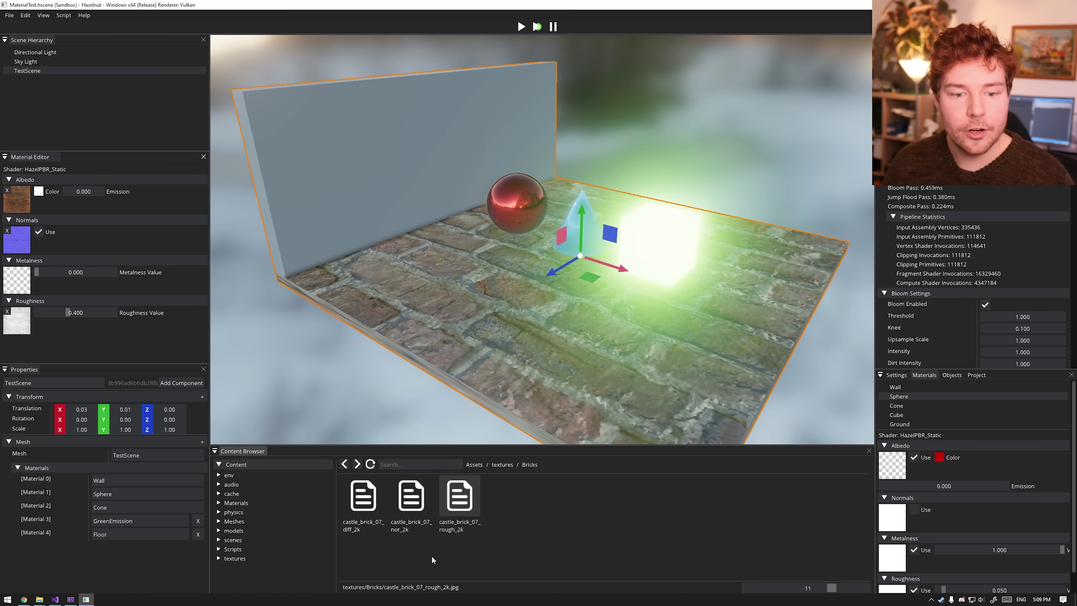
# Try other tints for the Floor material's albedo colour and return it to white.
pyautogui.click(39, 192)
pyautogui.moveTo(135, 231); pyautogui.dragTo(174, 188)
pyautogui.moveTo(152, 231)
pyautogui.mouseDown()
pyautogui.moveTo(153, 256)
pyautogui.moveTo(152, 230)
pyautogui.mouseUp()
pyautogui.moveTo(123, 225); pyautogui.dragTo(16, 170)
pyautogui.moveTo(370, 398); pyautogui.dragTo(216, 397, button='right')
pyautogui.moveTo(416, 414); pyautogui.dragTo(599, 292, button='right')
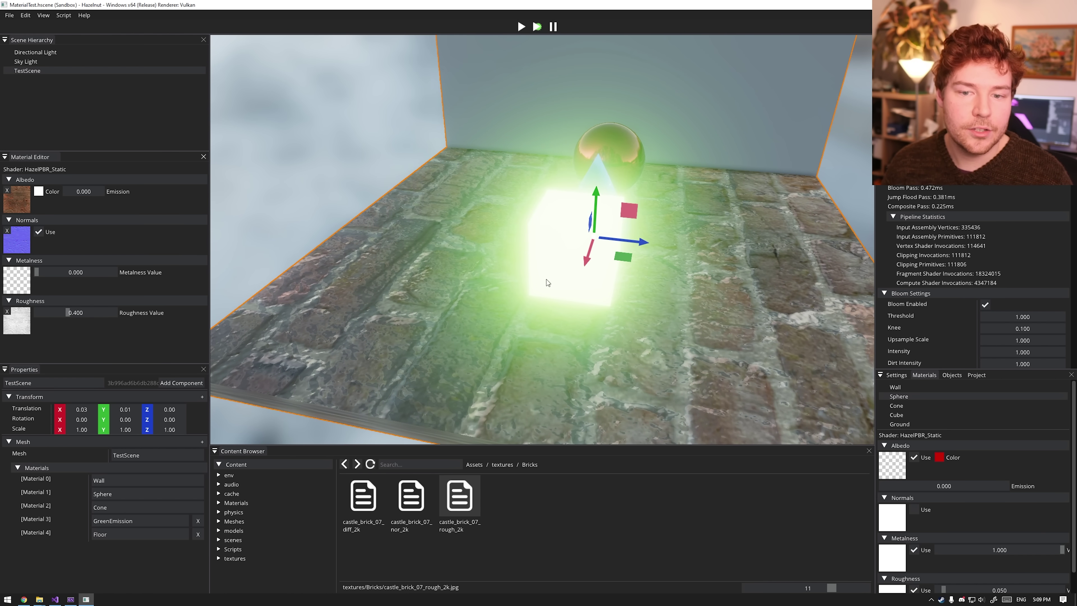
# Clear the albedo, normal and roughness textures from the Floor material.
pyautogui.moveTo(7, 192)
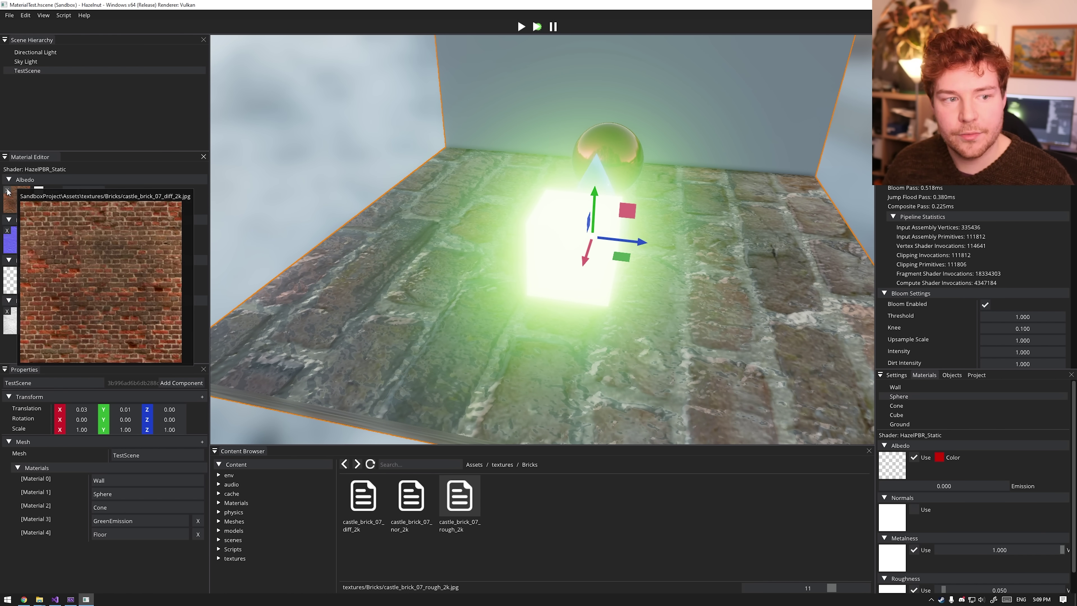
pyautogui.click(6, 192)
pyautogui.click(8, 231)
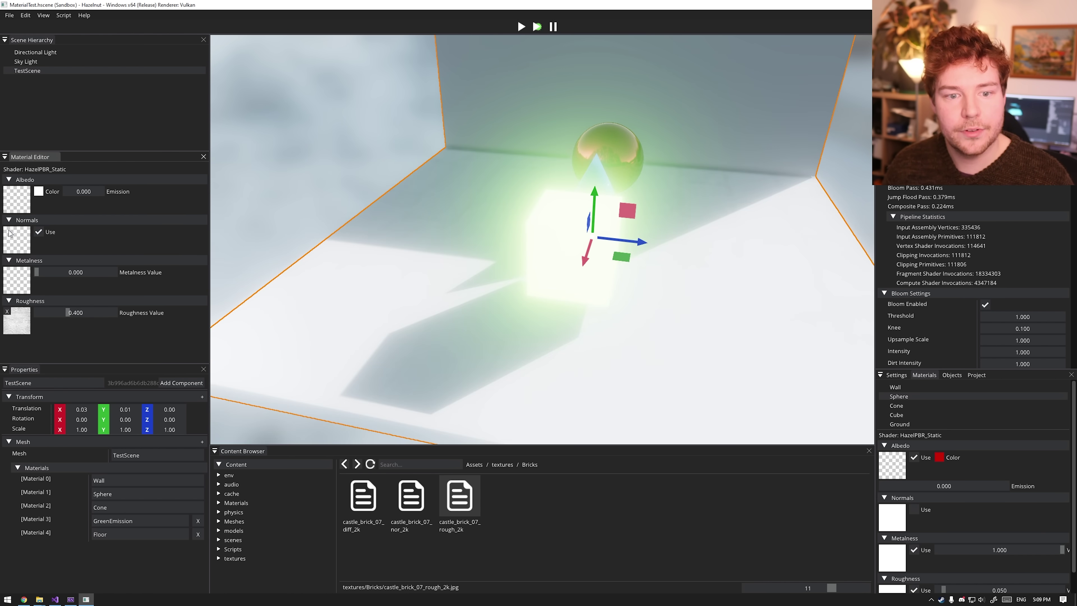
pyautogui.click(6, 311)
pyautogui.moveTo(488, 271)
pyautogui.mouseDown(button='right')
pyautogui.moveTo(628, 276)
pyautogui.moveTo(593, 289)
pyautogui.moveTo(615, 280)
pyautogui.moveTo(492, 279)
pyautogui.mouseUp(button='right')
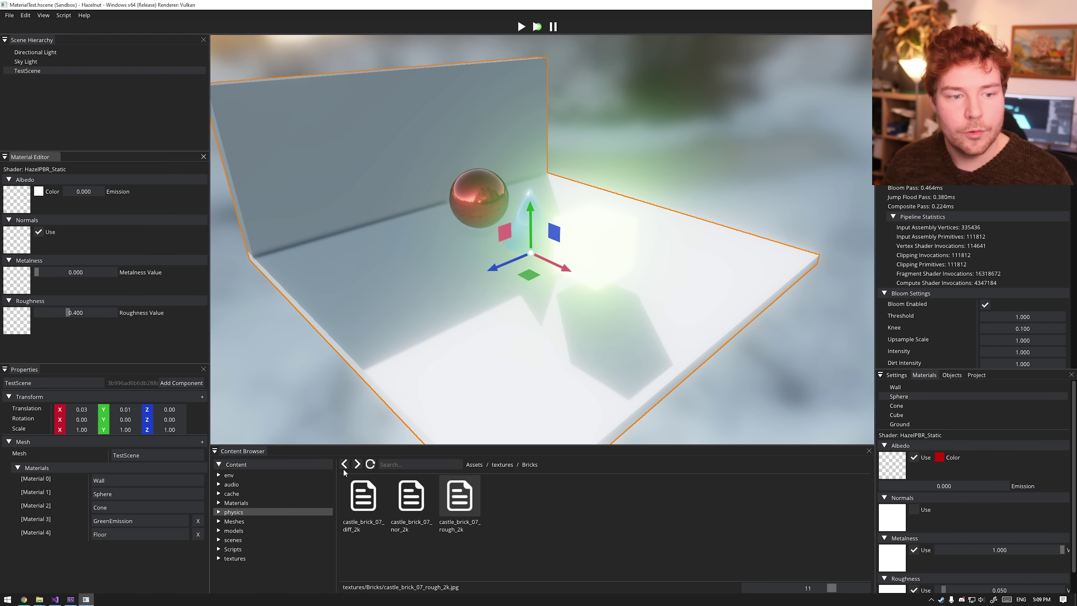
# Return to the root Assets folder and deselect the mesh in the viewport.
pyautogui.click(475, 465)
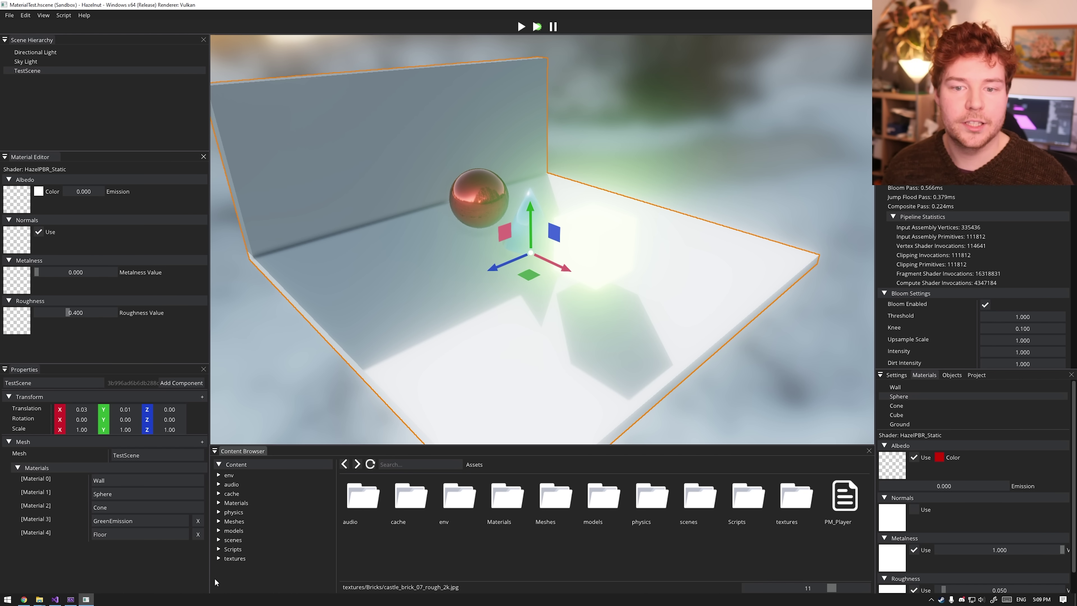
pyautogui.click(716, 175)
pyautogui.keyDown('alt'); pyautogui.moveTo(716, 175); pyautogui.dragTo(661, 174); pyautogui.keyUp('alt')
pyautogui.moveTo(716, 176); pyautogui.dragTo(718, 174, button='right')
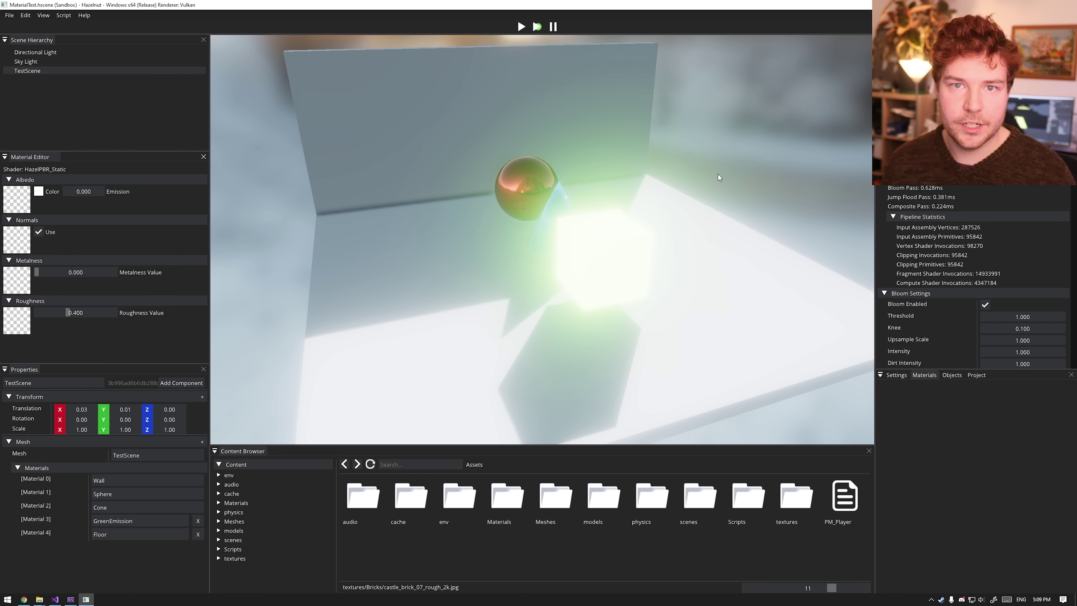
# Open the Asset Manager, dock it beside the viewport, and widen it so the registry entries are readable.
pyautogui.click(64, 16)
pyautogui.moveTo(46, 16)
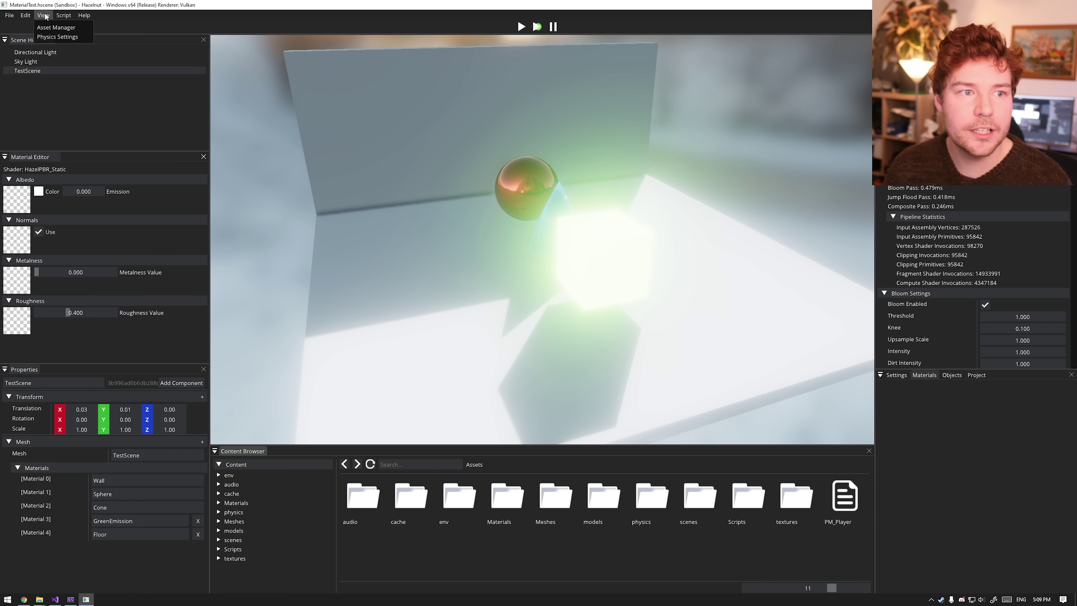
pyautogui.click(54, 28)
pyautogui.moveTo(999, 43); pyautogui.dragTo(522, 244)
pyautogui.moveTo(410, 211); pyautogui.dragTo(439, 208)
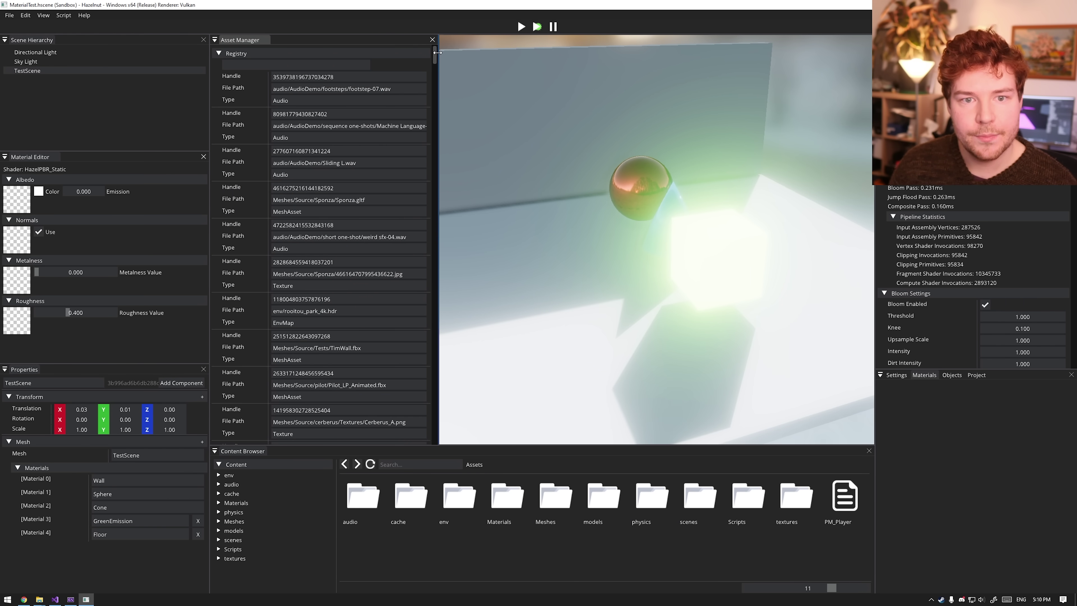
pyautogui.moveTo(436, 55)
pyautogui.mouseDown()
pyautogui.moveTo(437, 68)
pyautogui.moveTo(436, 44)
pyautogui.mouseUp()
pyautogui.keyDown('alt'); pyautogui.moveTo(763, 235); pyautogui.dragTo(590, 240); pyautogui.keyUp('alt')
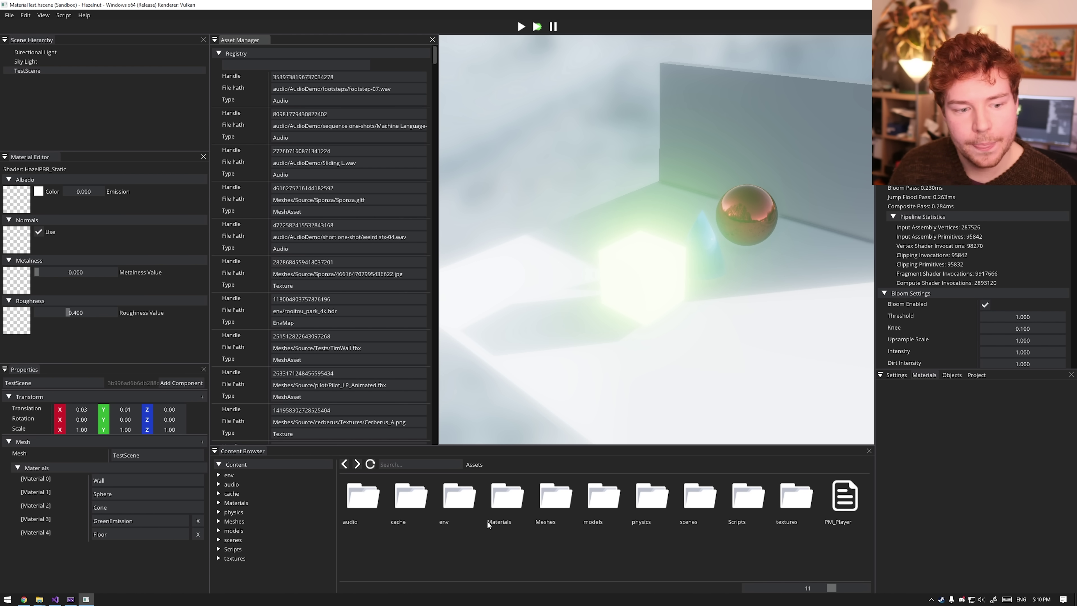
# Open the Floor material asset from the Materials folder in the external code editor.
pyautogui.doubleClick(518, 497)
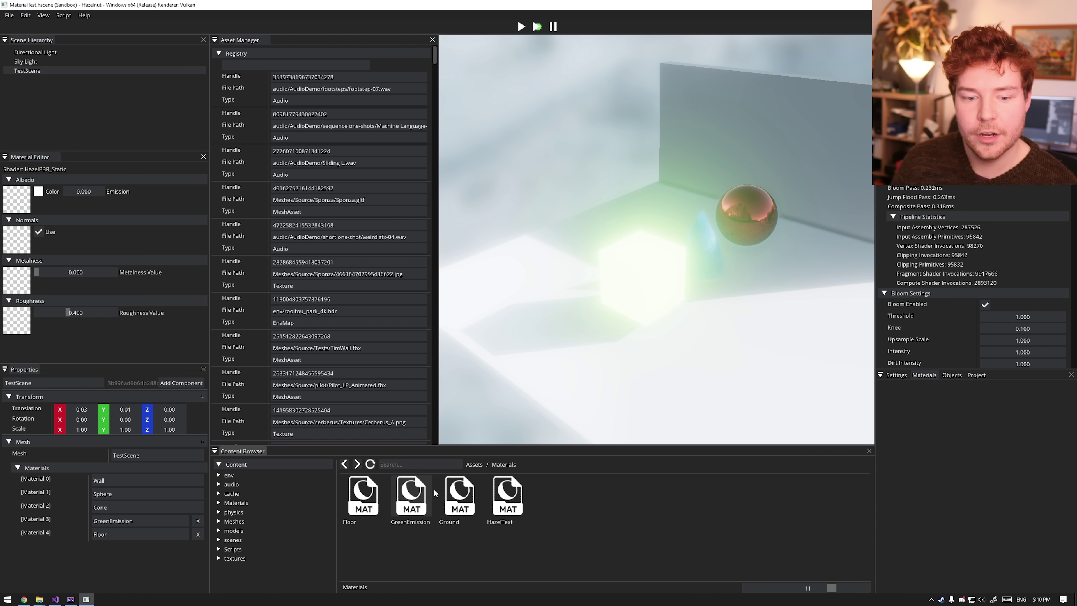
pyautogui.rightClick(365, 504)
pyautogui.click(389, 543)
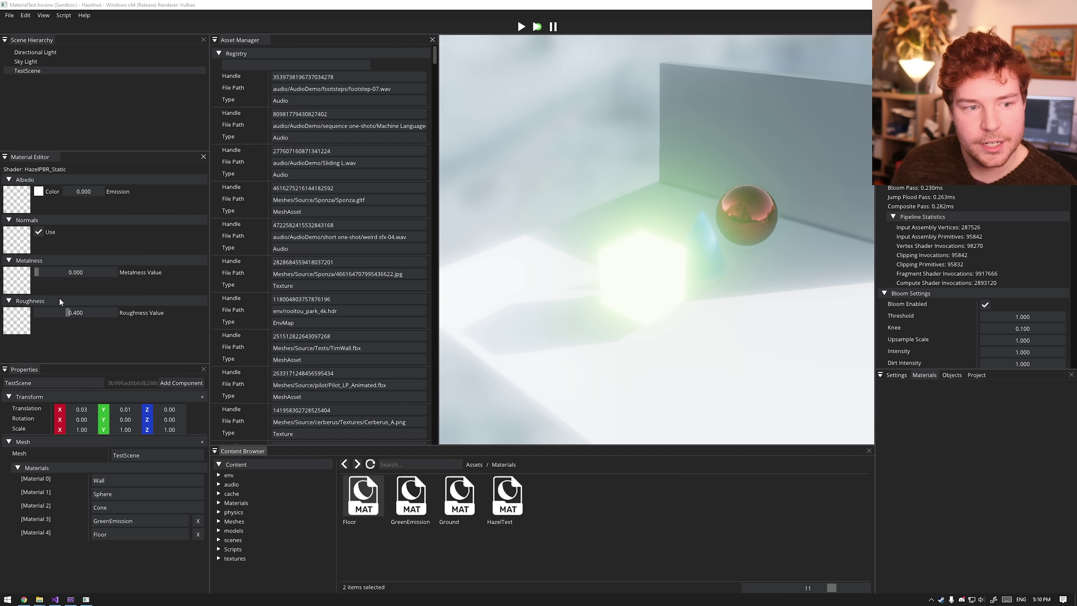
# Reassign castle_brick_07_diff_2k from textures/Bricks as the Floor material's albedo map.
pyautogui.click(474, 465)
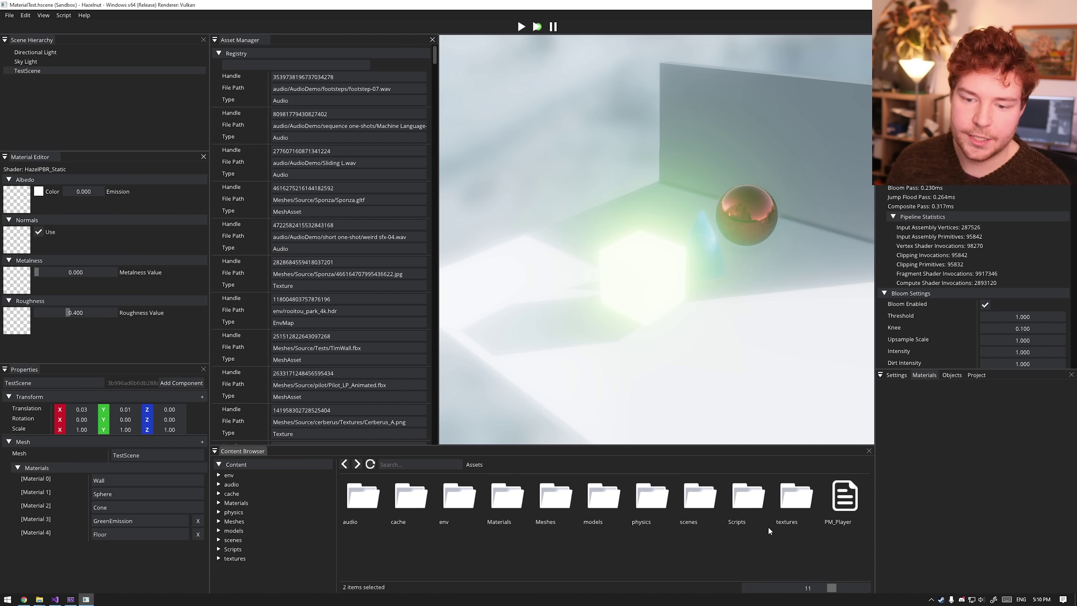
pyautogui.doubleClick(797, 496)
pyautogui.doubleClick(364, 496)
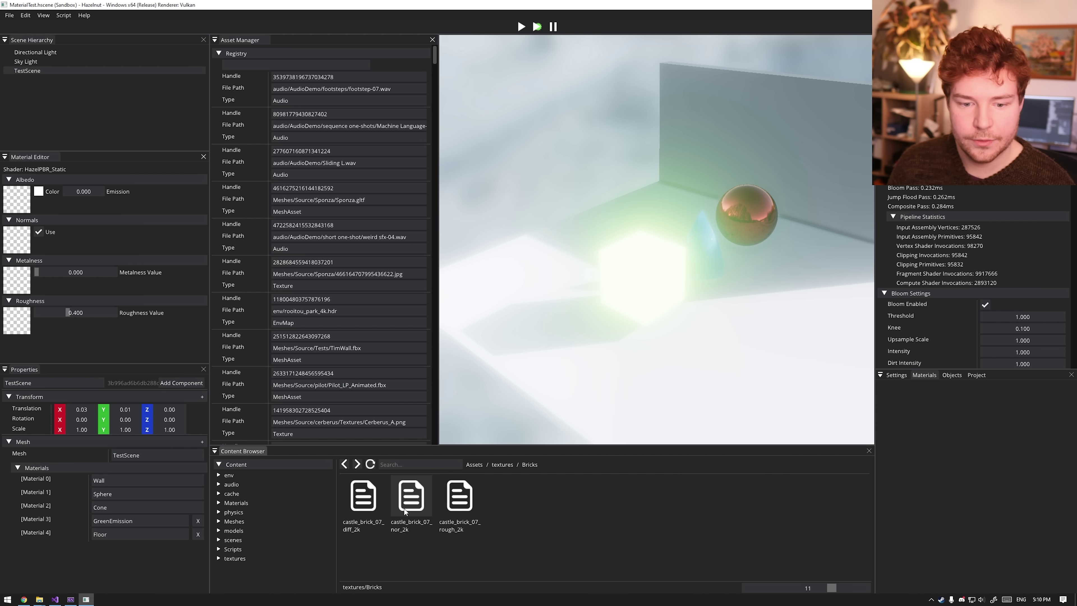
pyautogui.moveTo(369, 498); pyautogui.dragTo(1, 193)
pyautogui.moveTo(357, 500); pyautogui.dragTo(17, 200)
# Bring Floor.hmaterial into view in Visual Studio Code, select its AlbedoMap handle, and minimise the editor.
pyautogui.moveTo(1076, 103); pyautogui.dragTo(503, 103)
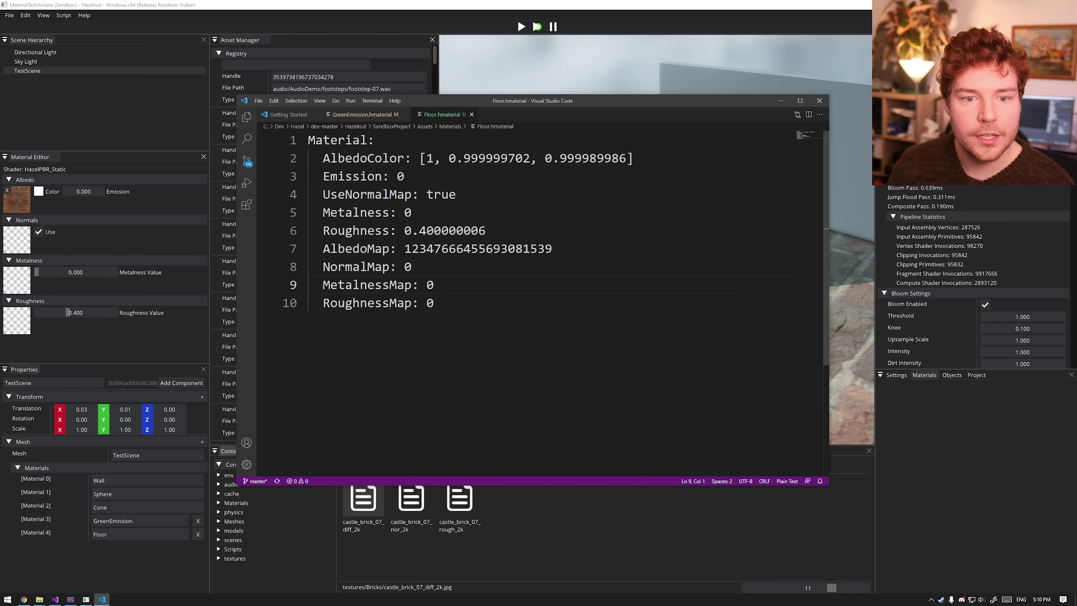
pyautogui.moveTo(404, 249); pyautogui.dragTo(552, 249)
pyautogui.hotkey('ctrl', 'c')
pyautogui.click(780, 100)
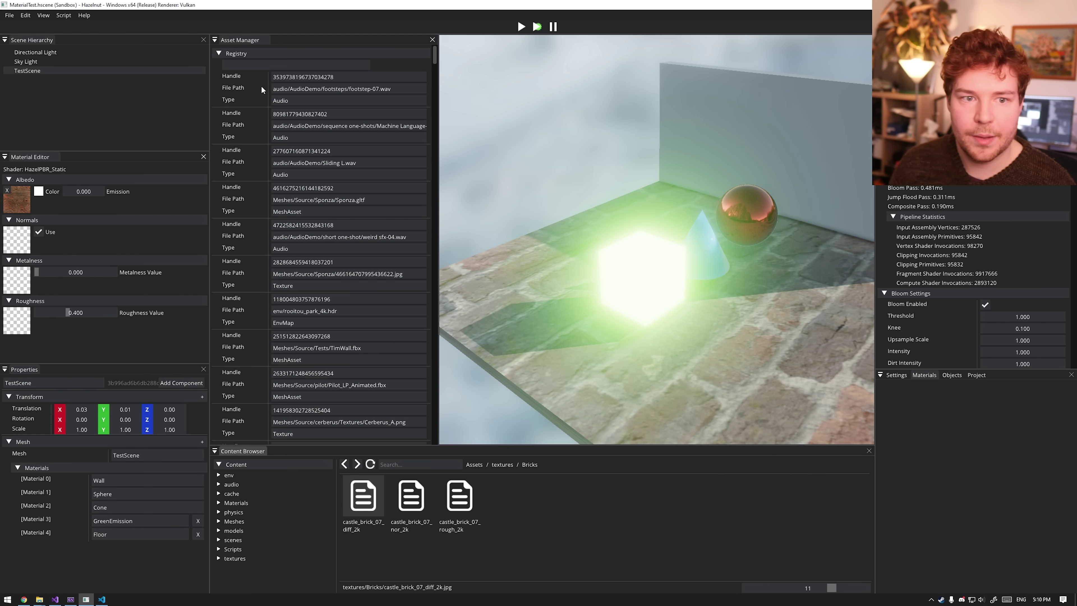
pyautogui.click(259, 68)
pyautogui.hotkey('ctrl', 'v')
pyautogui.moveTo(384, 89); pyautogui.dragTo(197, 92)
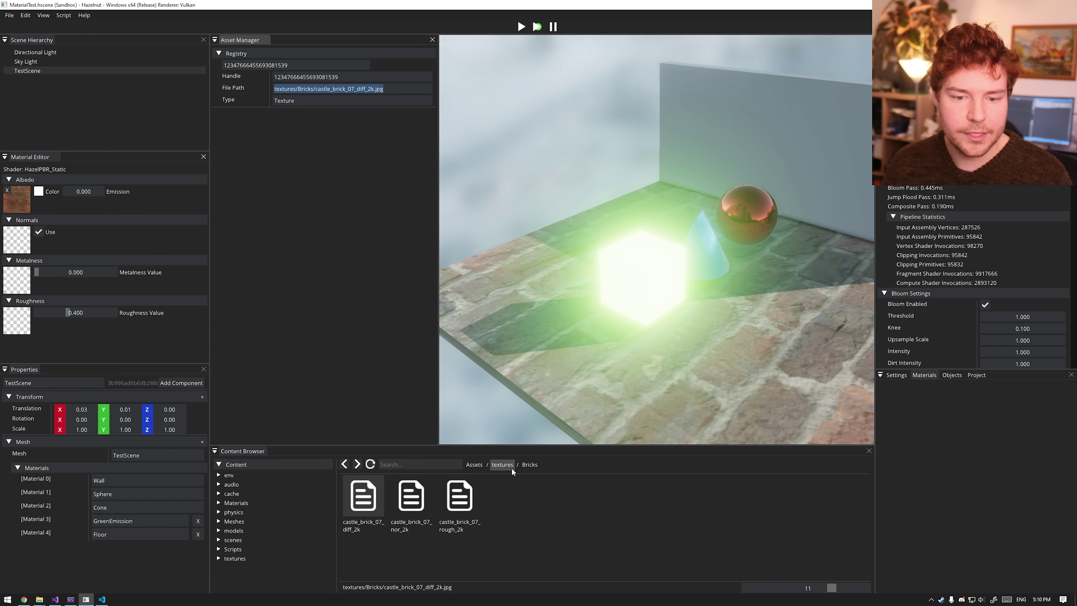
# Browse to the Materials folder under Assets, filter the asset registry by "material", and select the GreenEmission entry's type.
pyautogui.click(481, 464)
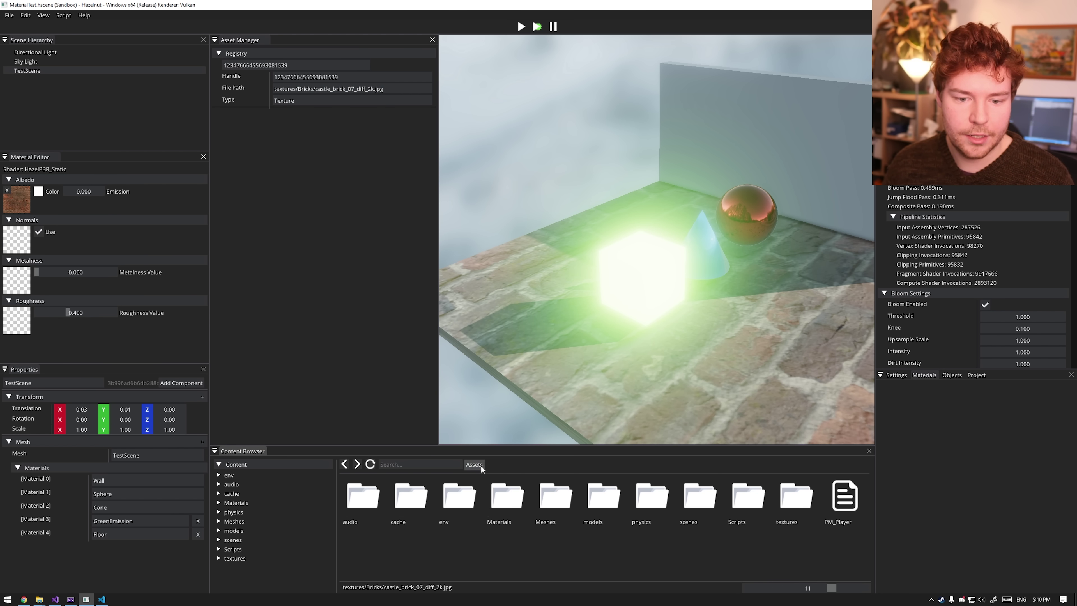
pyautogui.doubleClick(507, 495)
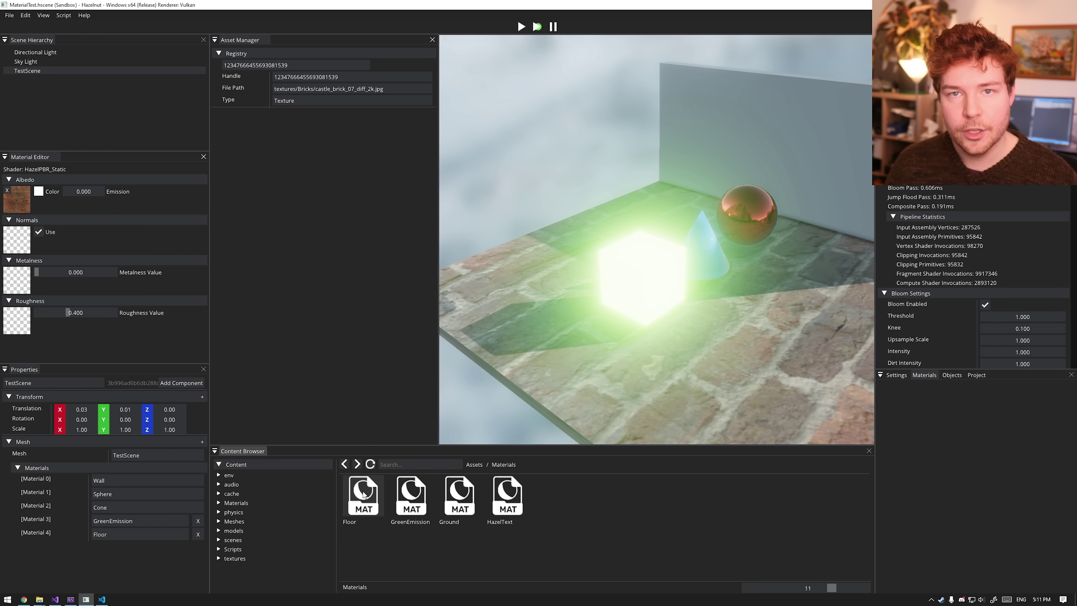
pyautogui.click(308, 67)
pyautogui.hotkey('ctrl', 'a')
pyautogui.press('BackSpace')
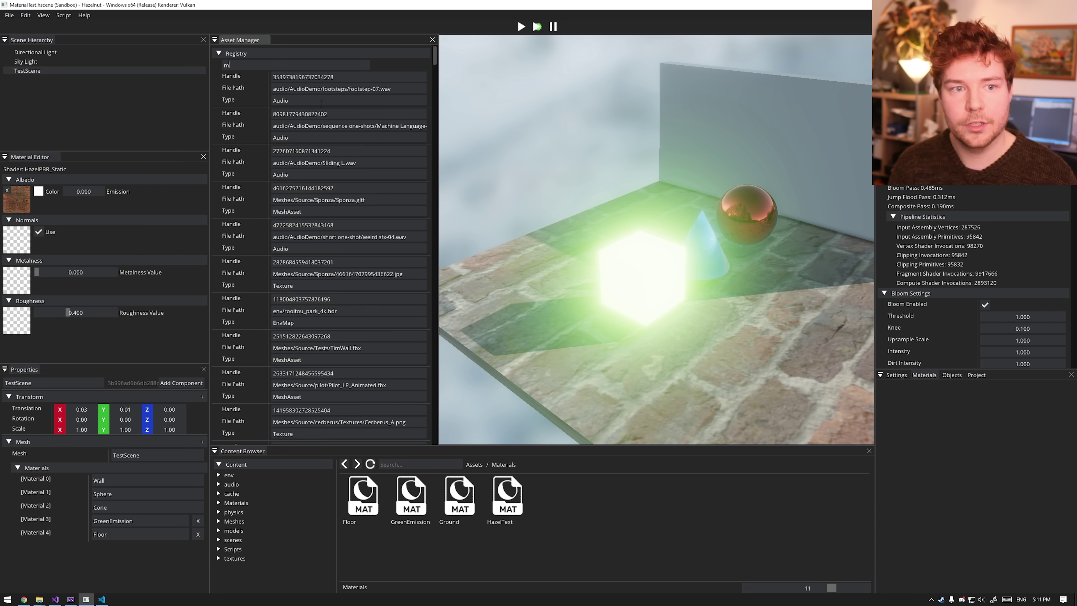
pyautogui.write('mateiral')
pyautogui.press('BackSpace')
pyautogui.press('BackSpace')
pyautogui.press('BackSpace')
pyautogui.press('BackSpace')
pyautogui.write('rial')
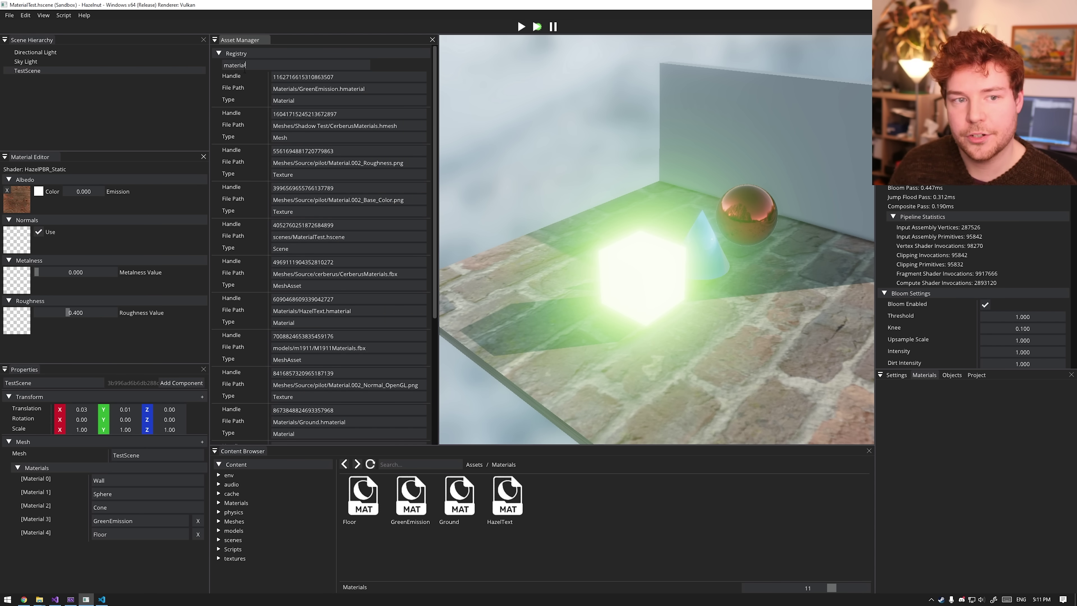
pyautogui.doubleClick(316, 98)
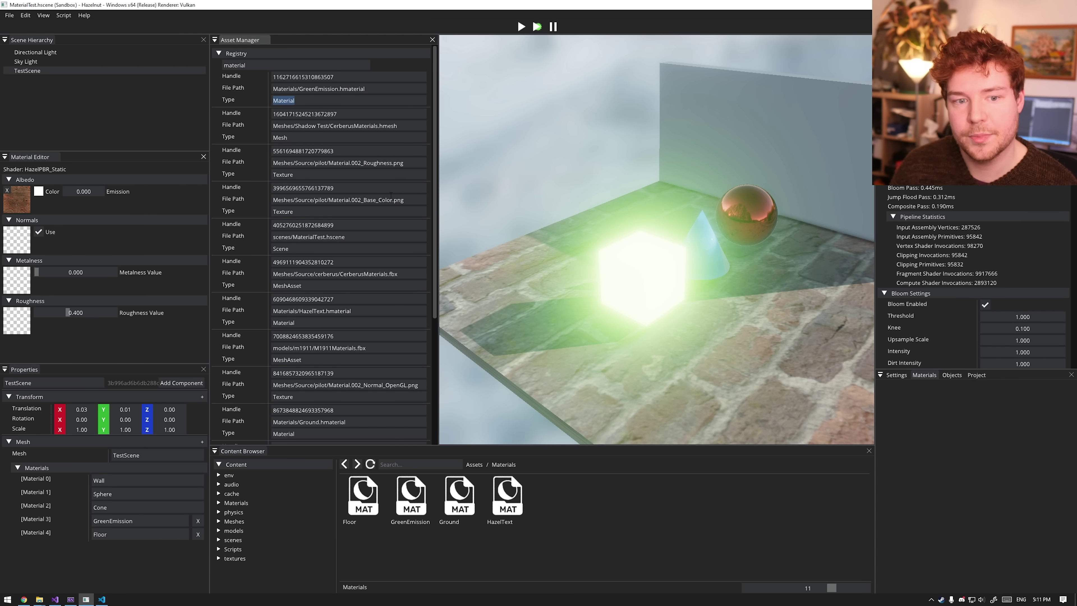
# Filter the asset registry by "greenem" and select the GreenEmission material's file path, followed by its handle.
pyautogui.click(303, 65)
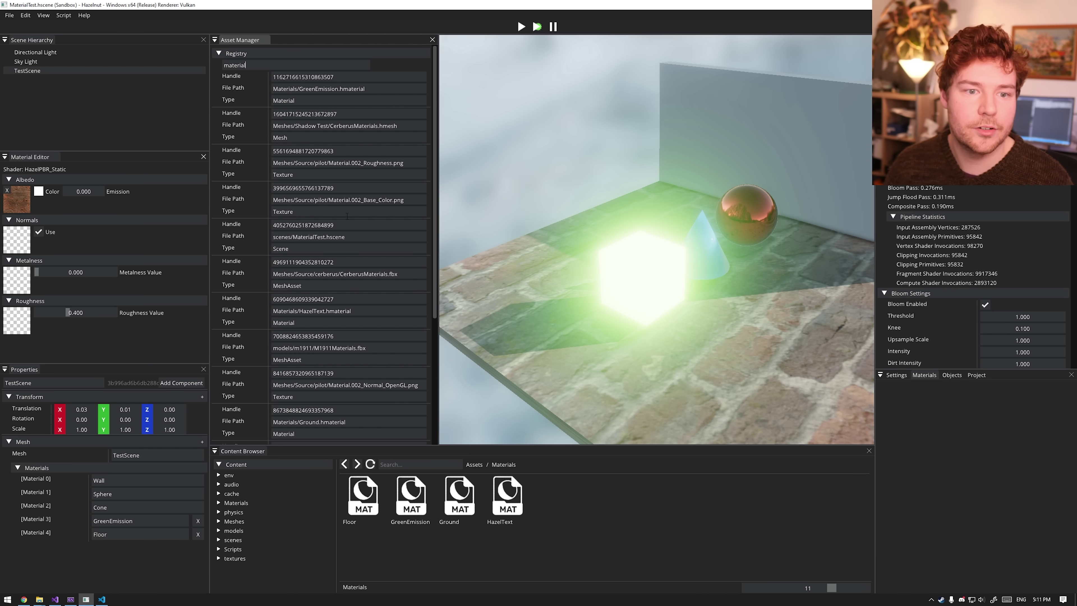
pyautogui.moveTo(346, 166); pyautogui.dragTo(349, 165)
pyautogui.click(349, 164)
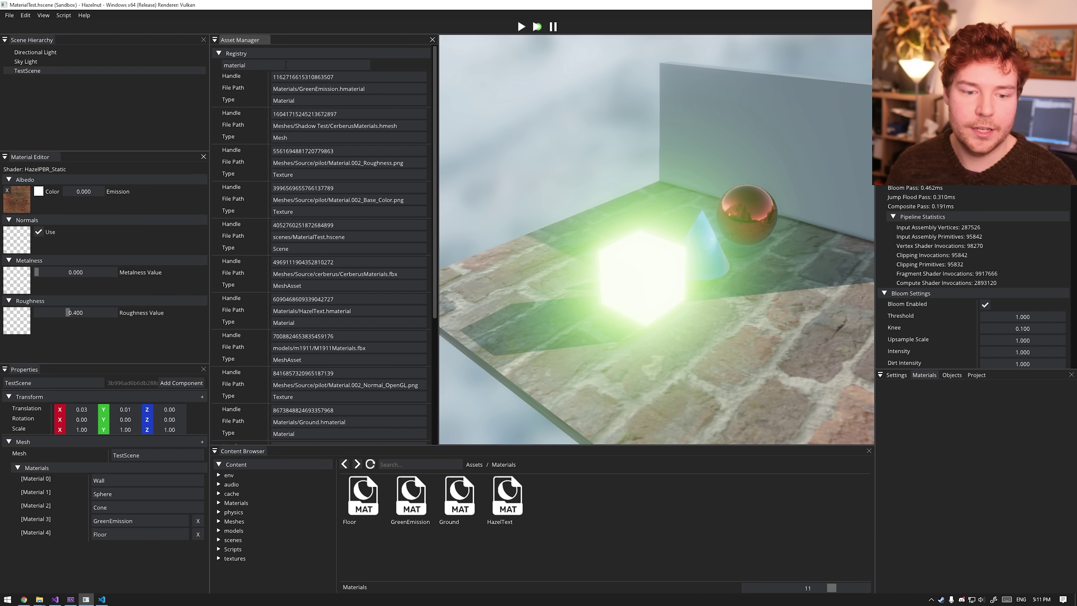
pyautogui.hotkey('ctrl', 'a')
pyautogui.write('greenem')
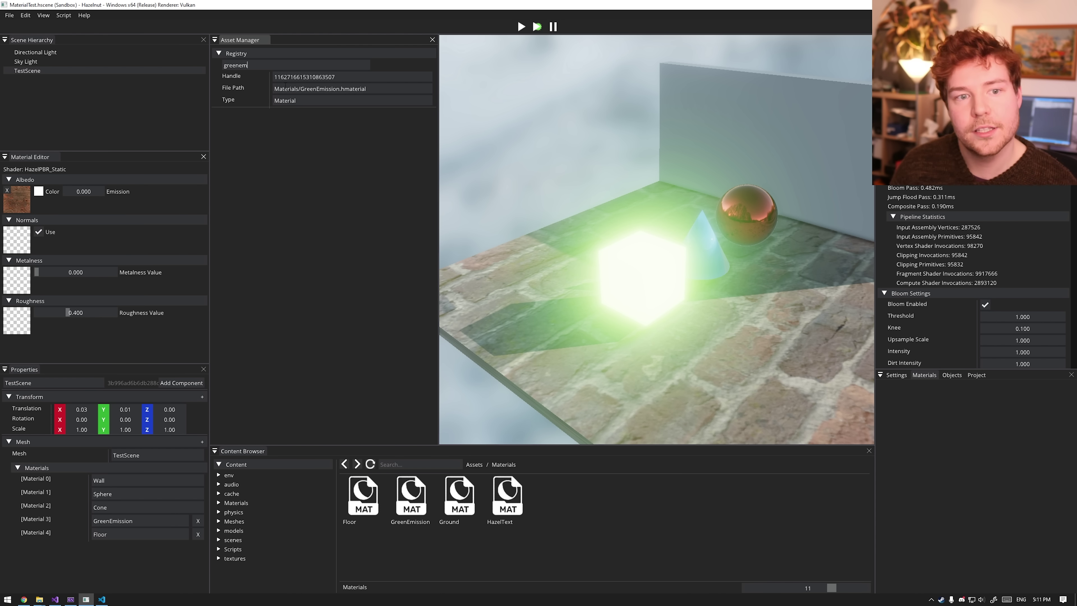
pyautogui.moveTo(284, 88); pyautogui.dragTo(383, 87)
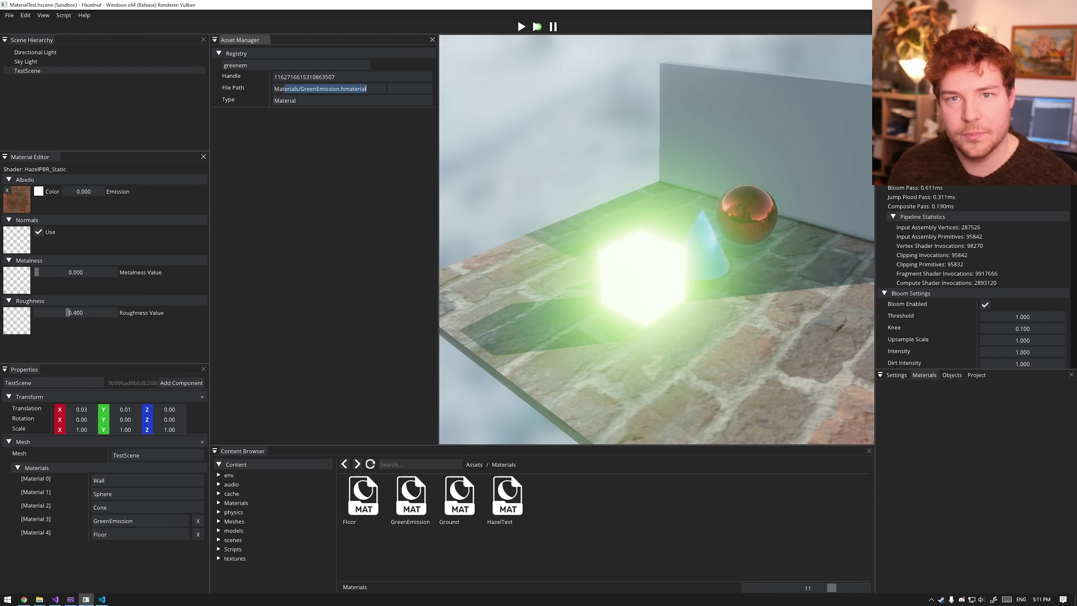
pyautogui.click(351, 78)
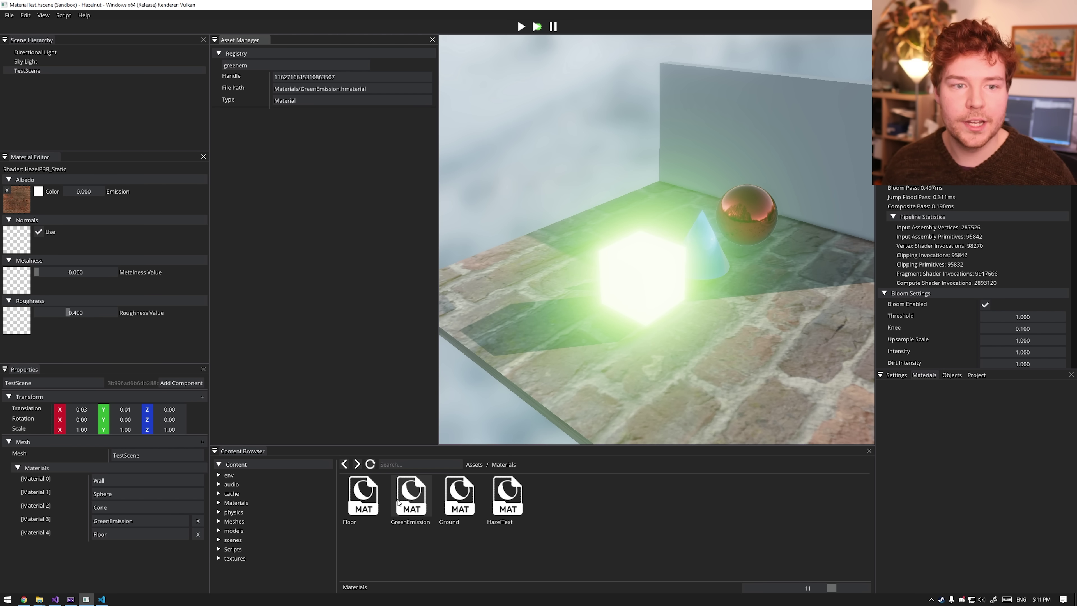
pyautogui.doubleClick(289, 77)
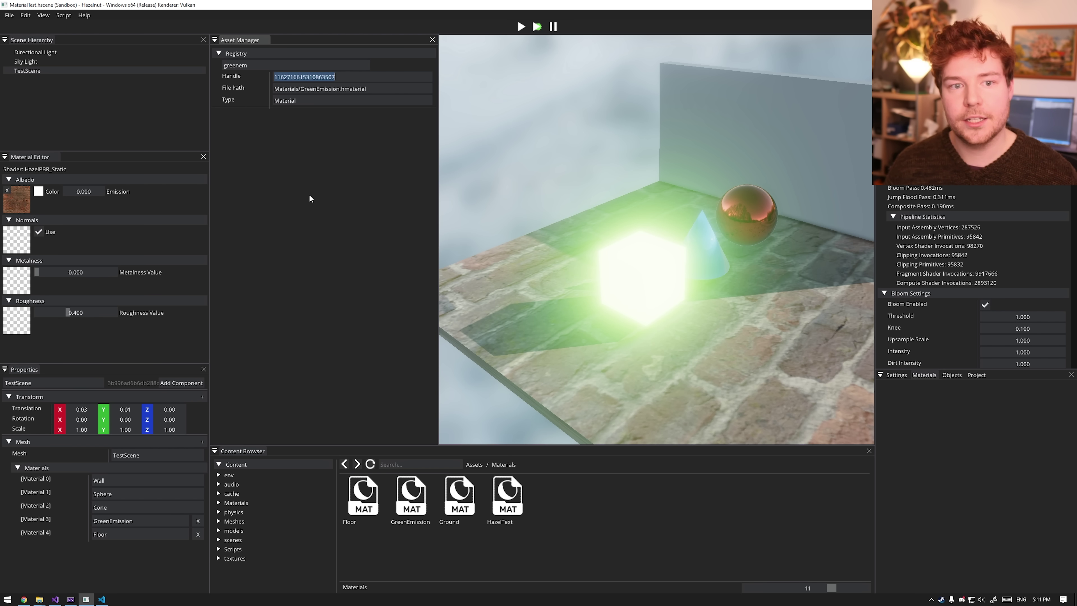